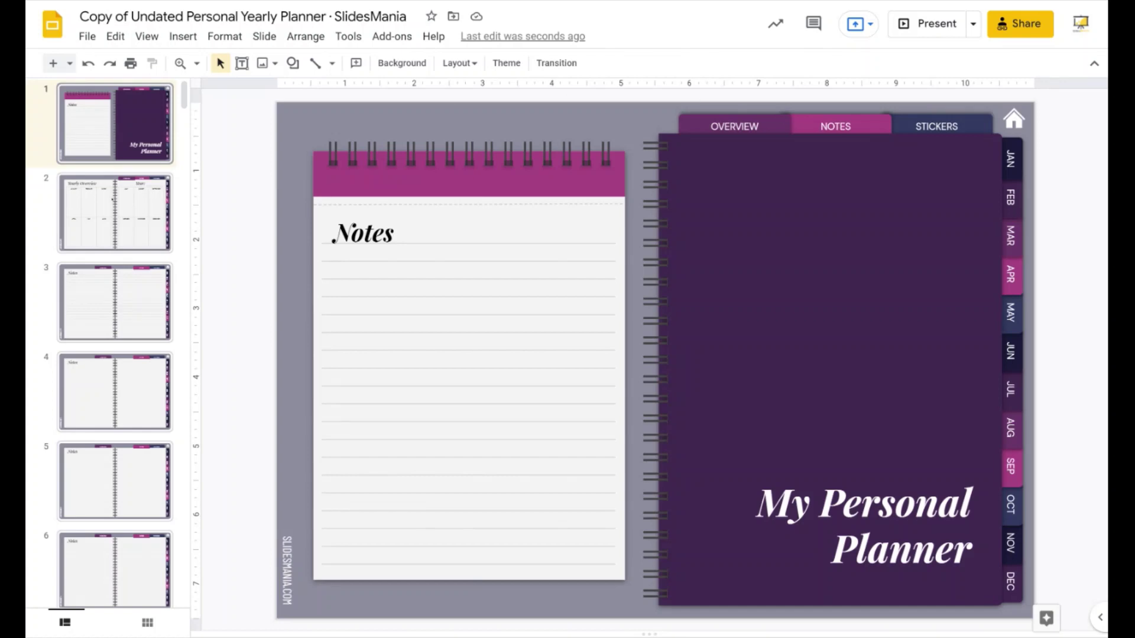
Add a text box reading 2022 beside Year: on the Yearly Overview page
left_click(144, 207)
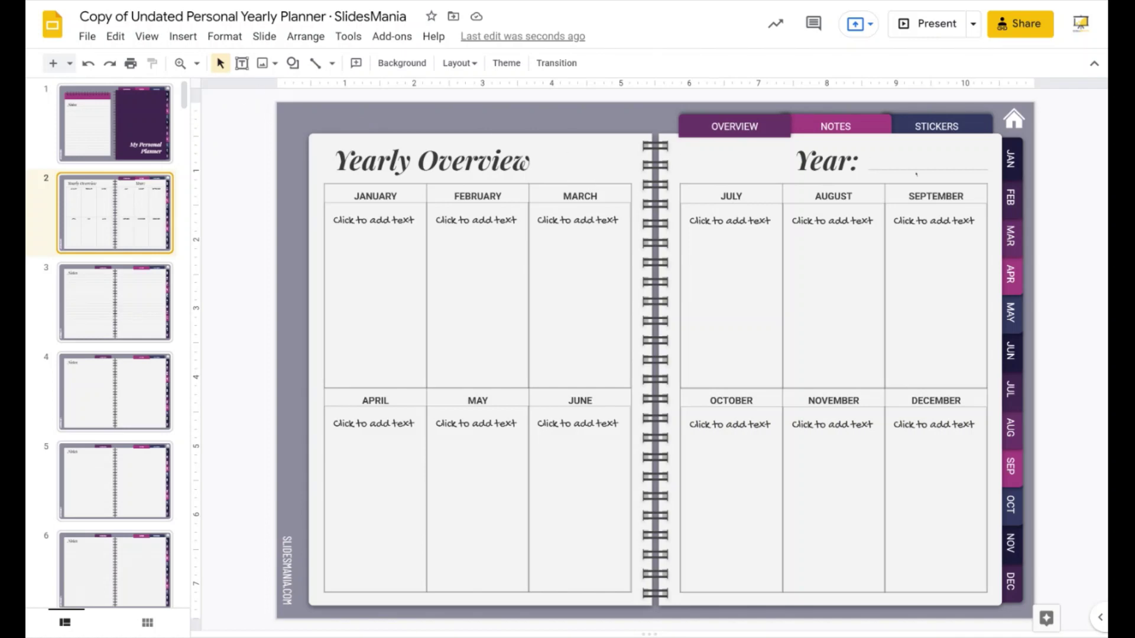
left_click(242, 64)
left_click_drag(870, 140, 987, 170)
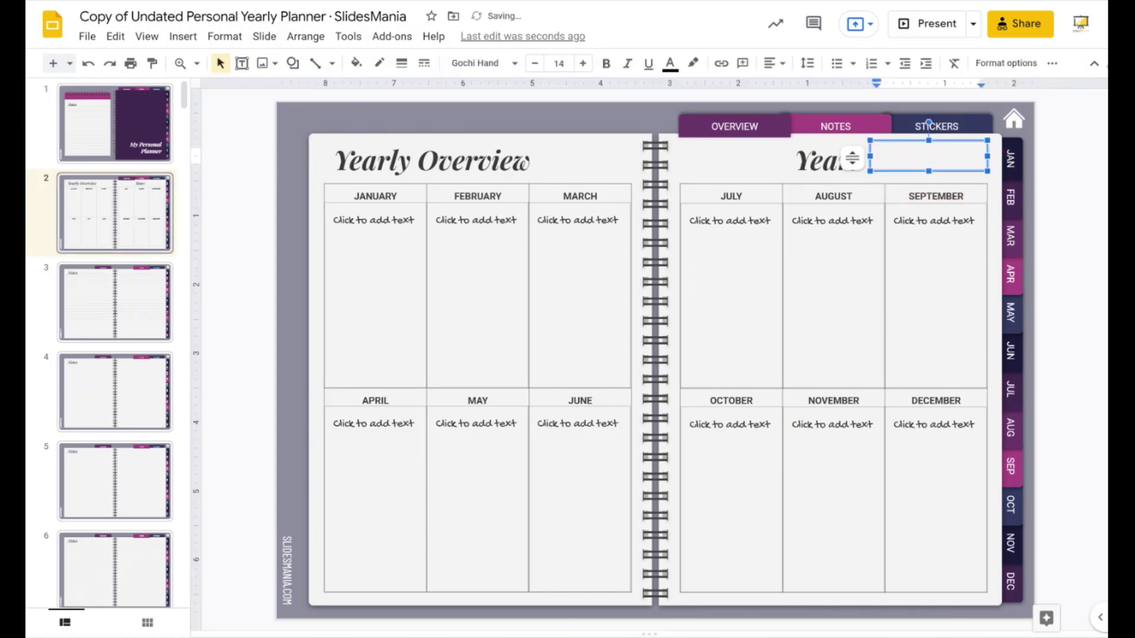
type("2022")
key("Escape")
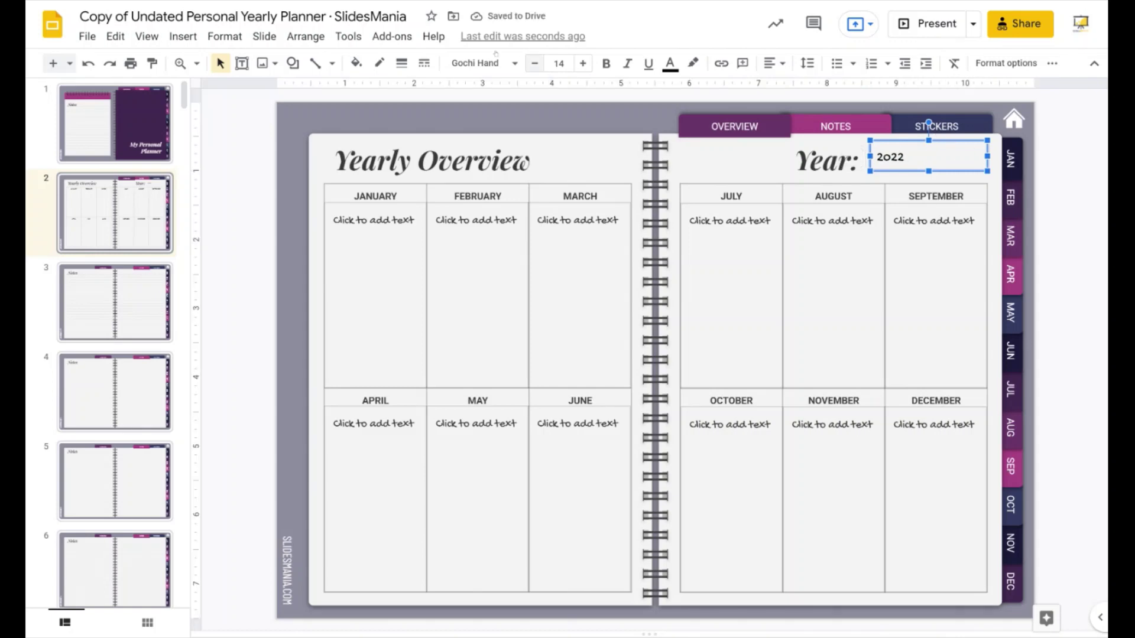
Set the 2022 text to 30 pt and nudge the box into position
left_click(558, 64)
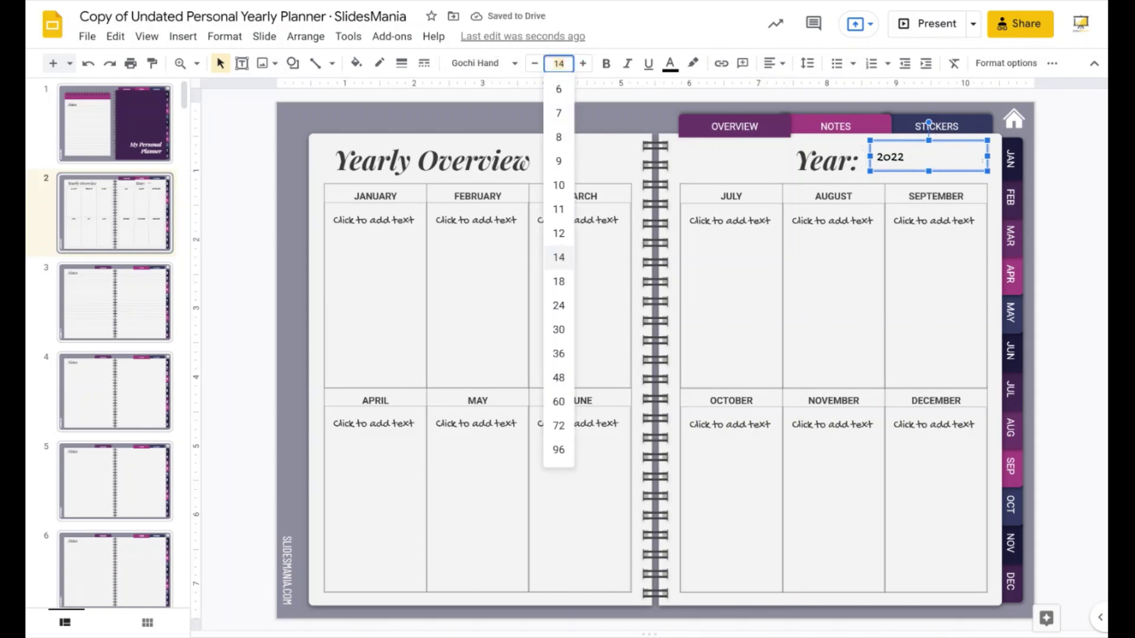
left_click(558, 329)
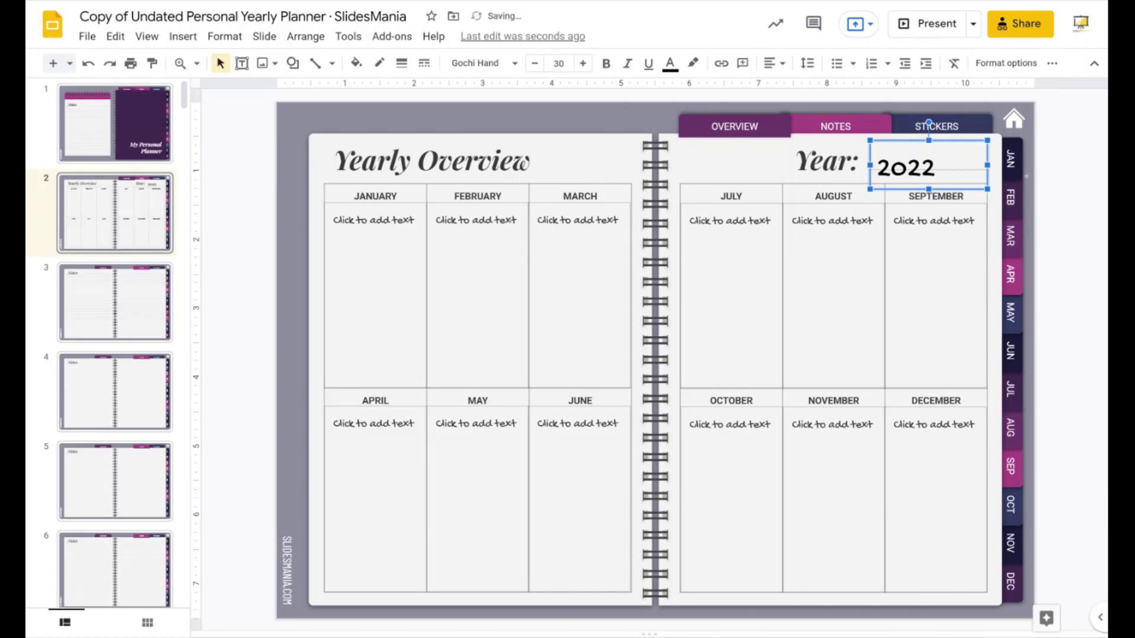
key("Up")
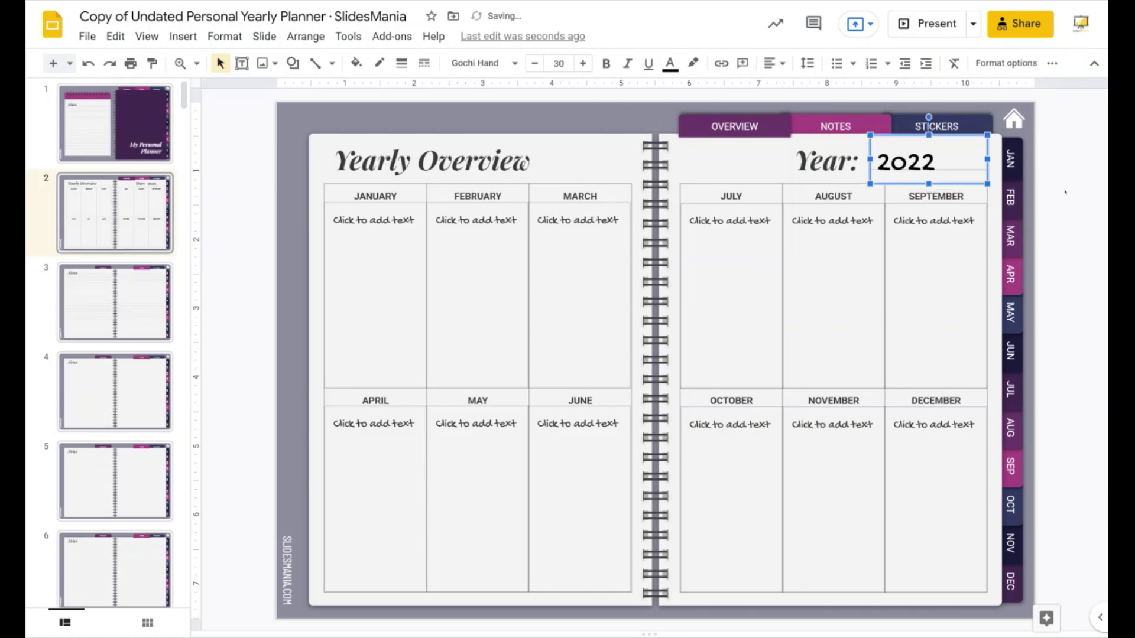
key("Up")
key("Down")
left_click(1073, 191)
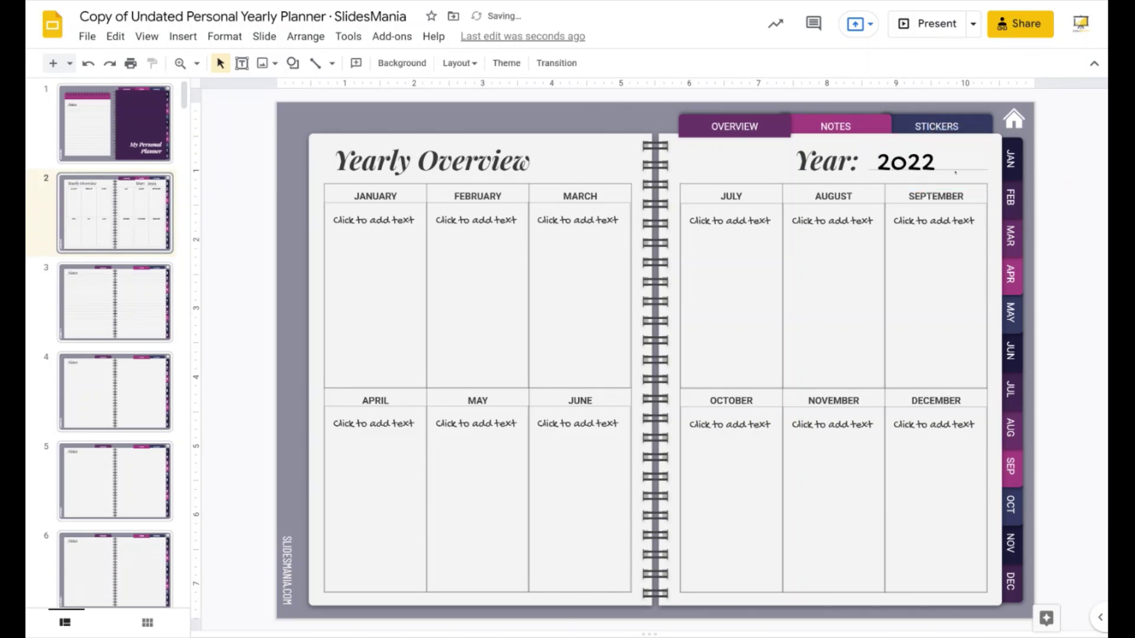
left_click(132, 305)
Duplicate the dotted Notes slide 5 to create slide 6
left_click(131, 390)
left_click(132, 460)
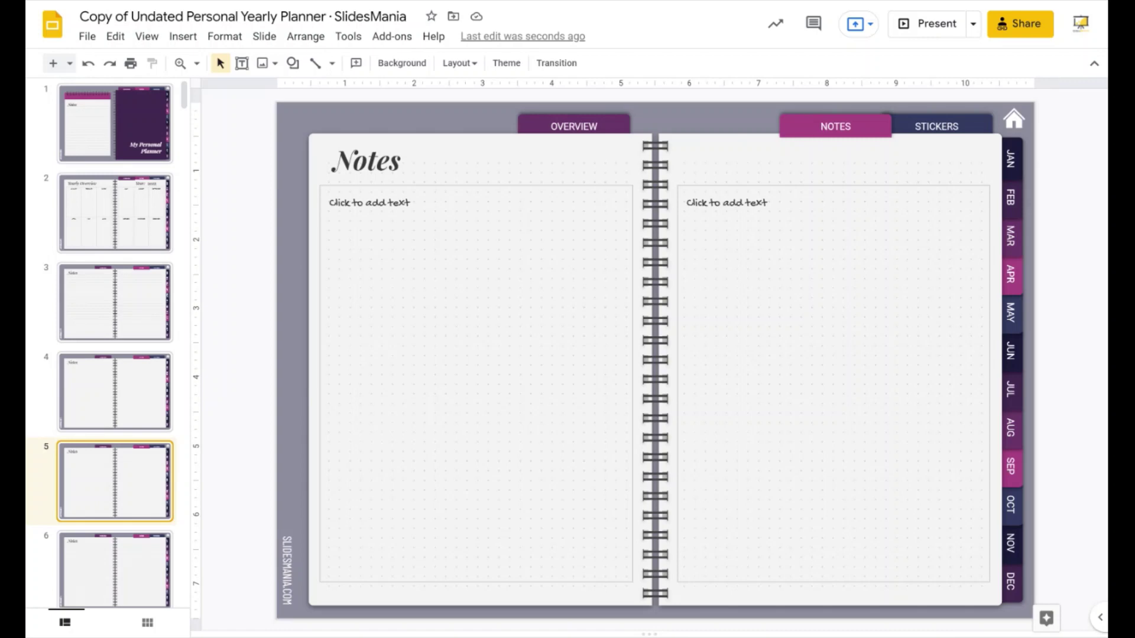
right_click(123, 463)
left_click(192, 344)
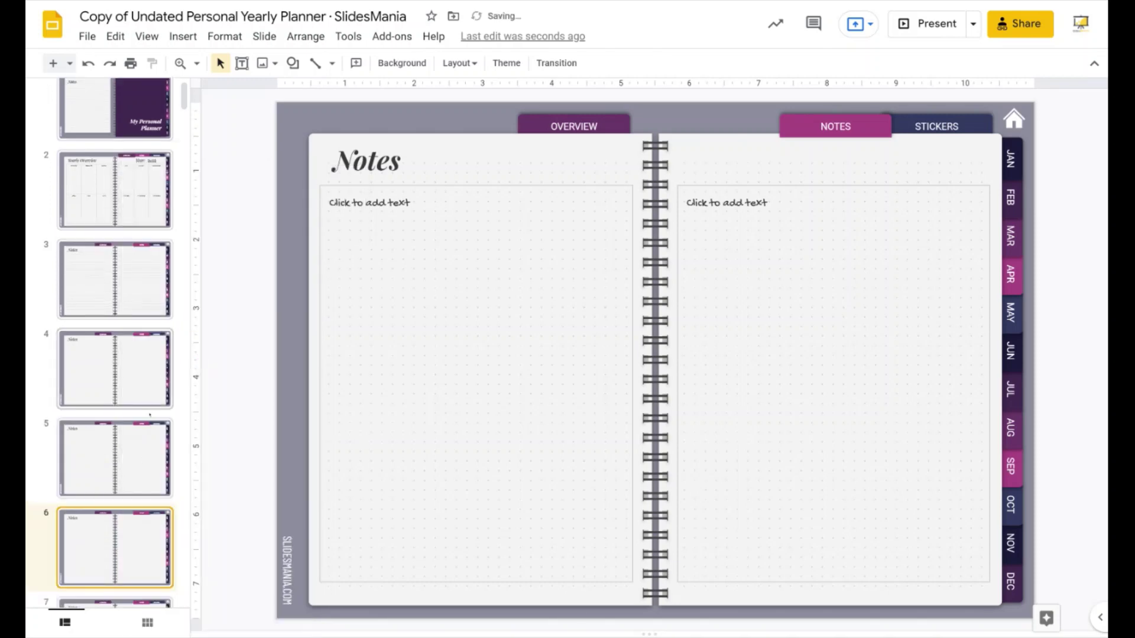
Apply the Notes - Dot layout to the copied slide 6
right_click(128, 532)
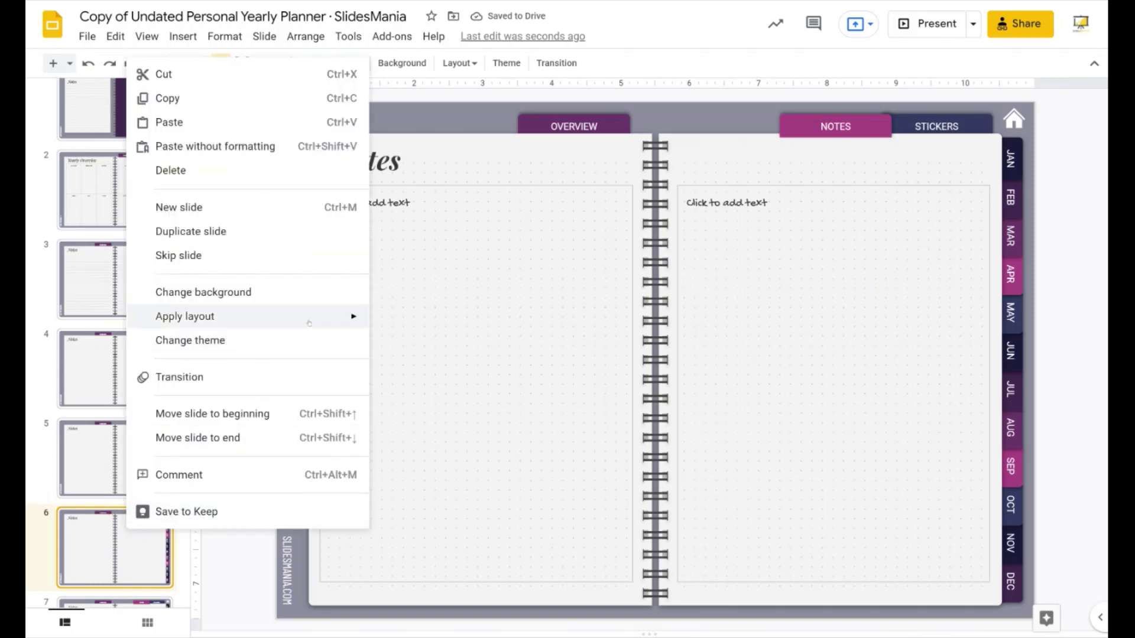
mouse_move(309, 323)
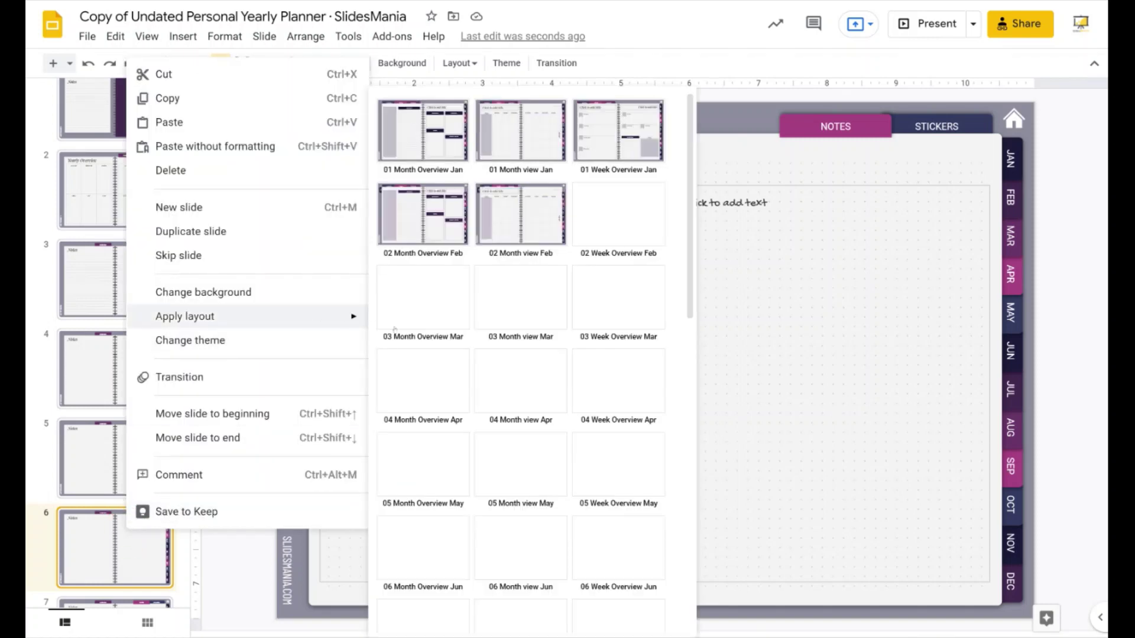
scroll(560, 357, "down", 12)
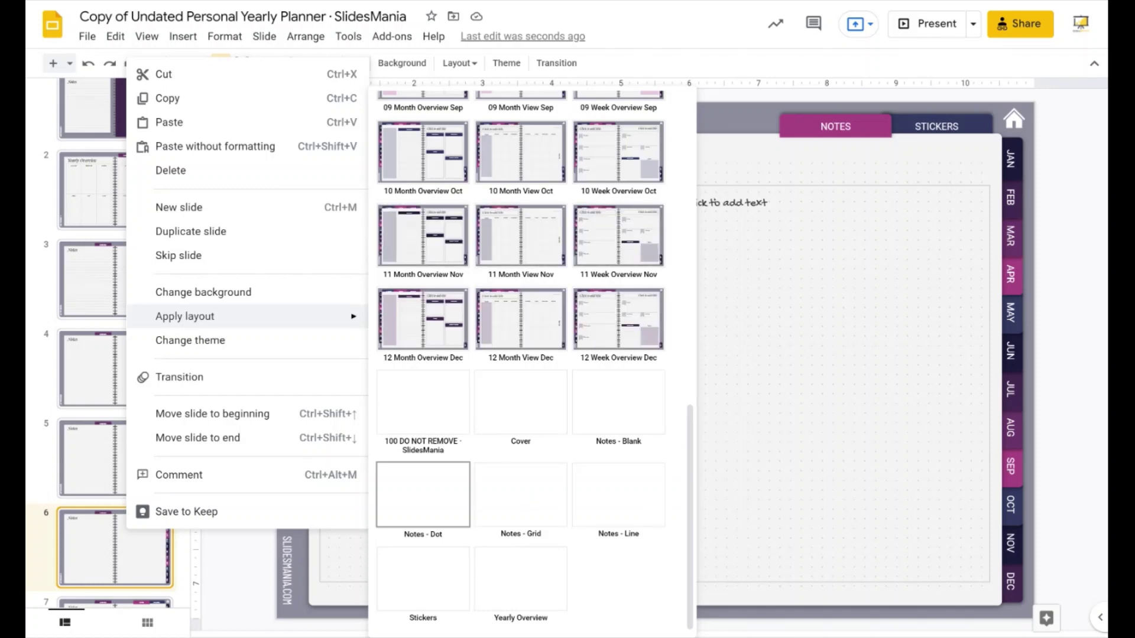
left_click(520, 497)
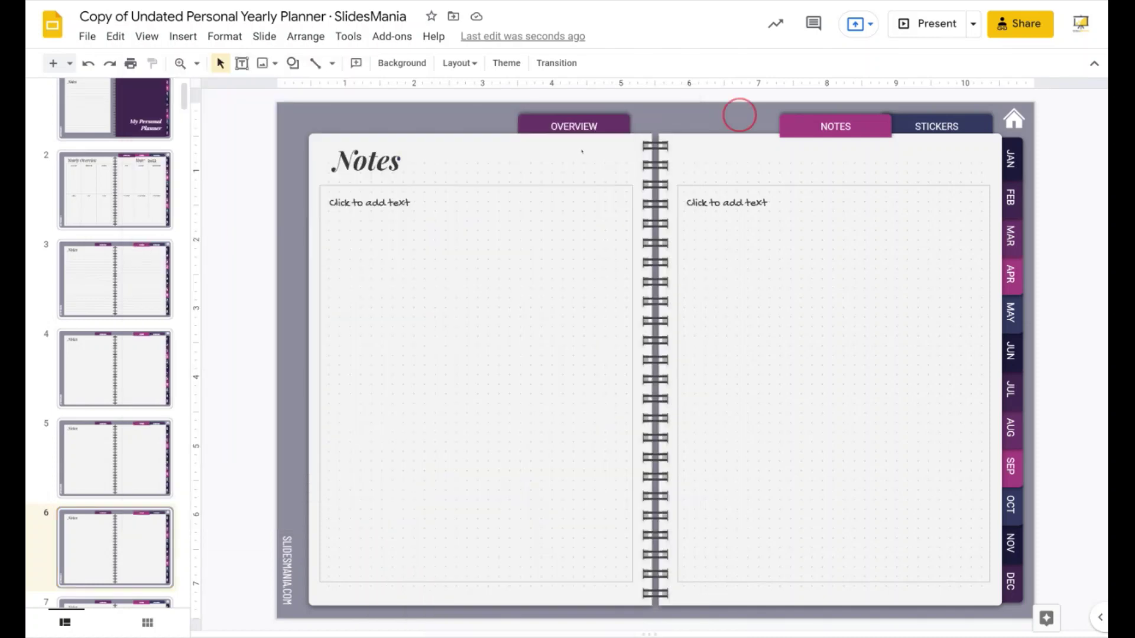
scroll(112, 413, "down", 3)
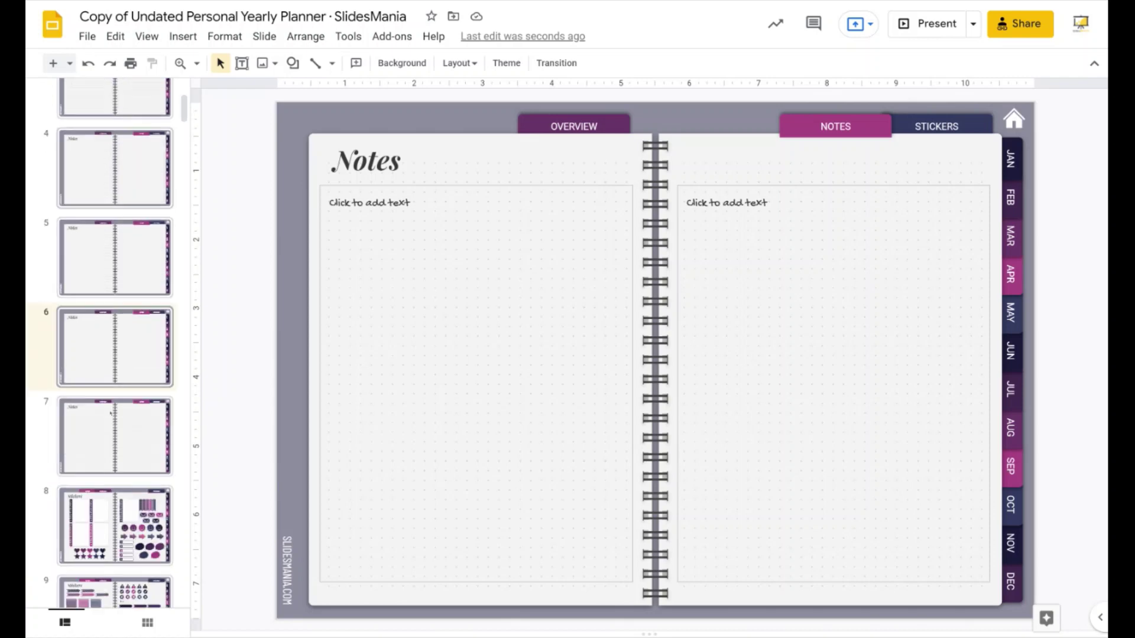
left_click(108, 502)
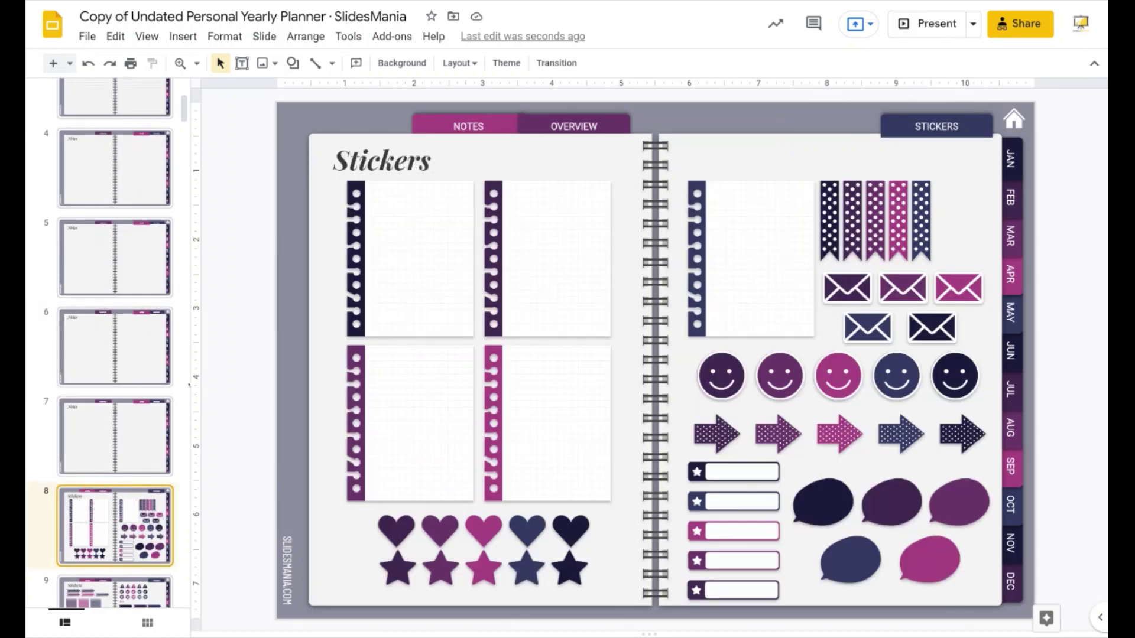
scroll(135, 428, "down", 3)
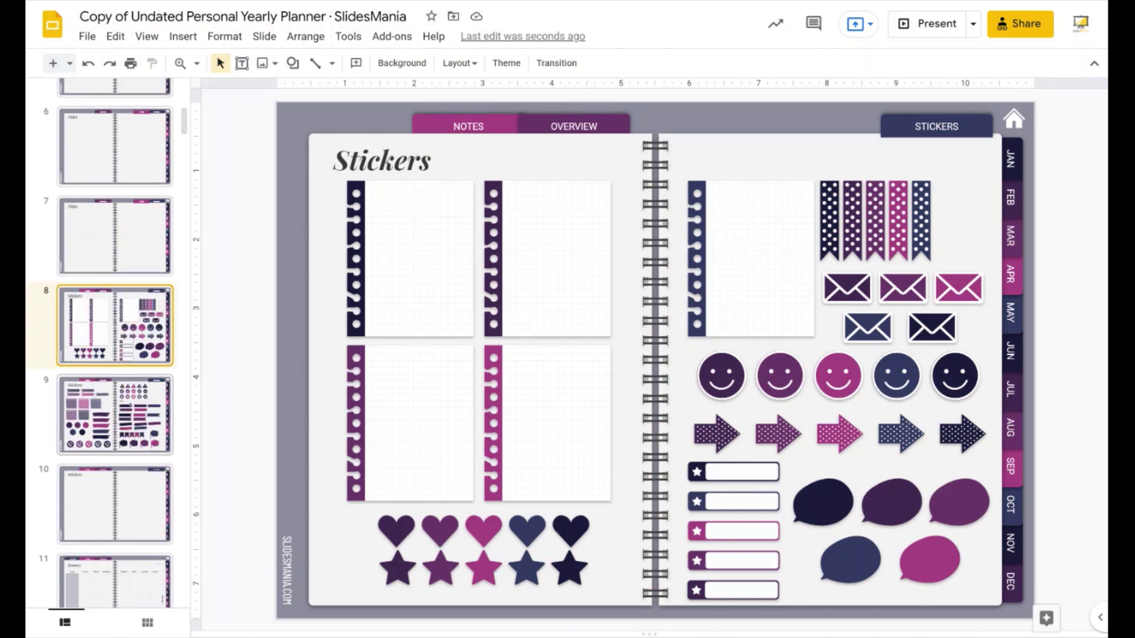
left_click(115, 504)
scroll(115, 343, "down", 3)
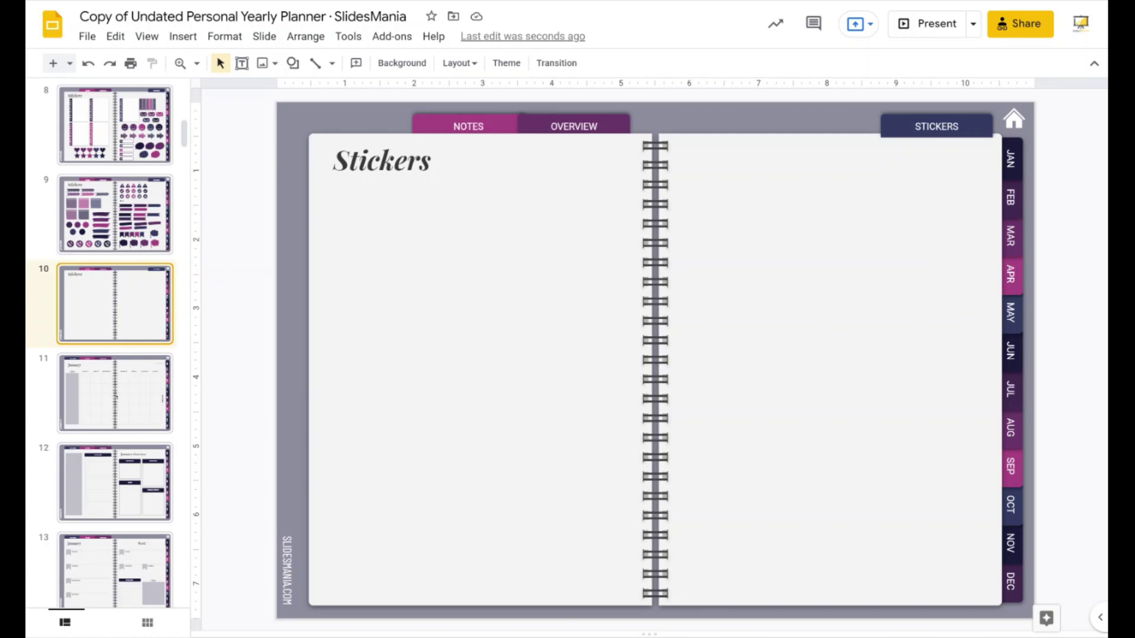
left_click(114, 393)
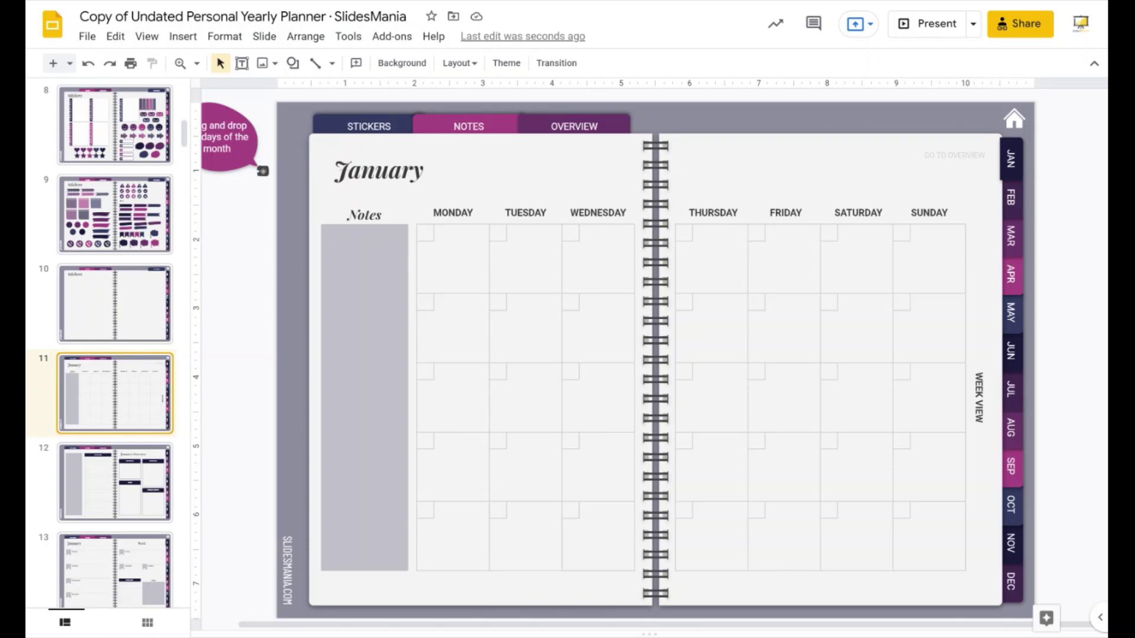
Place day numbers 1–5 on January's Tuesday through Saturday date boxes
left_click_drag(287, 623, 256, 624)
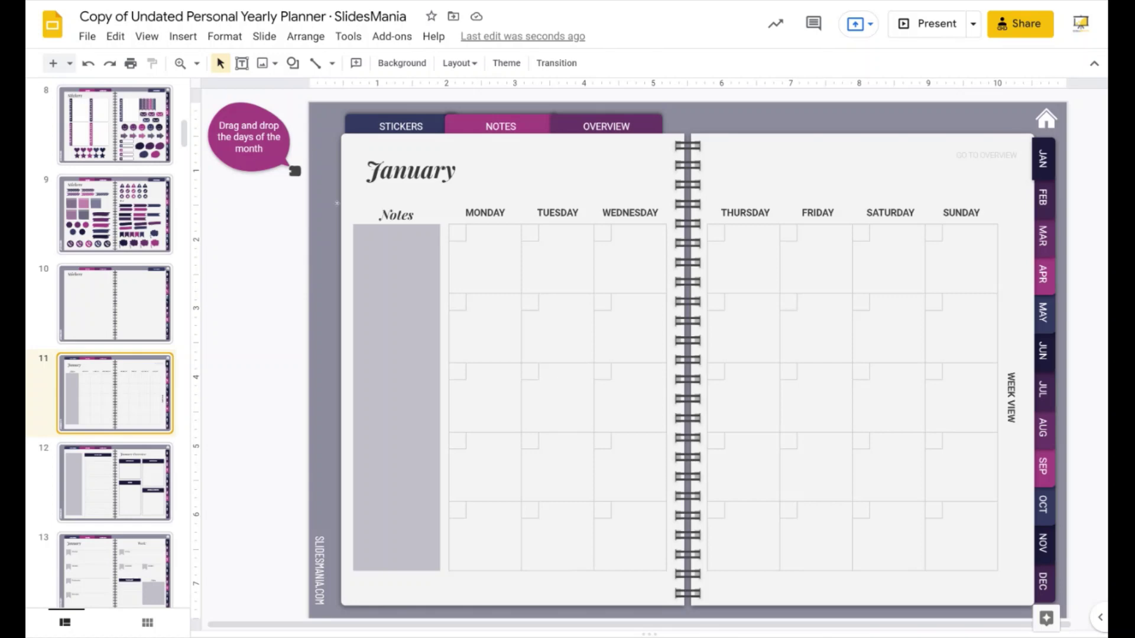
left_click_drag(294, 170, 530, 237)
left_click_drag(295, 171, 604, 236)
left_click_drag(295, 171, 716, 234)
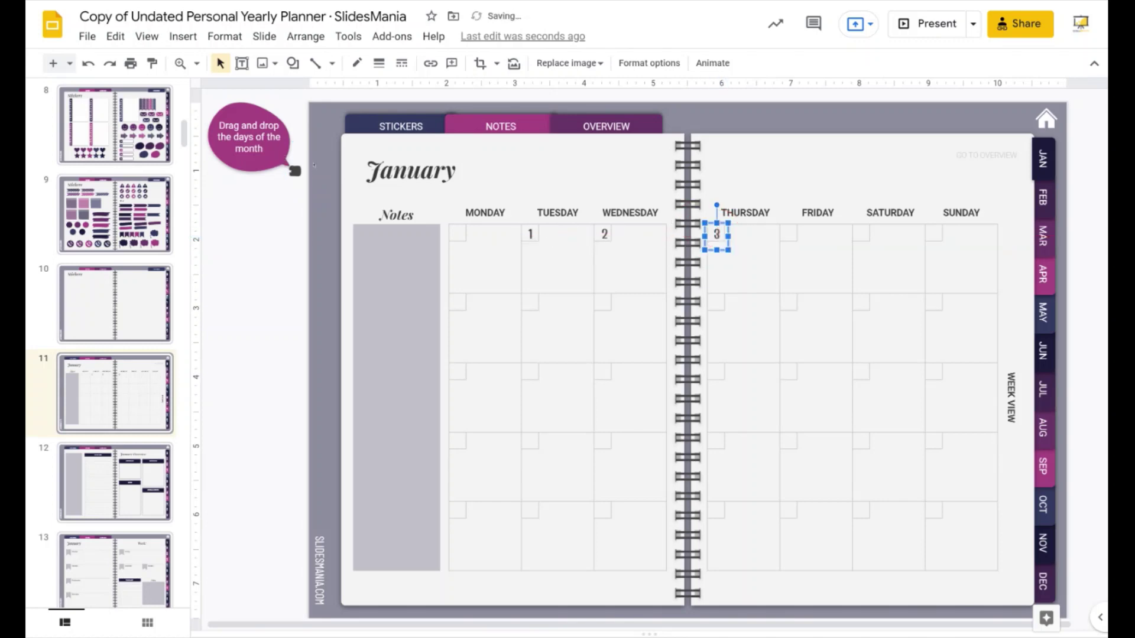
left_click_drag(295, 171, 787, 232)
left_click_drag(294, 171, 859, 231)
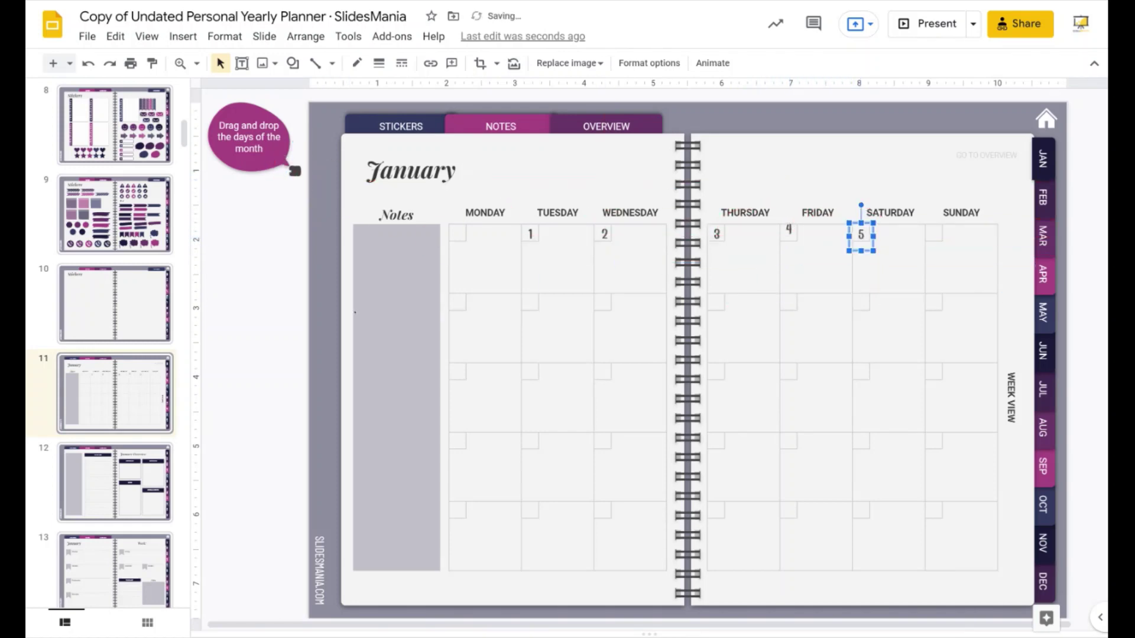
left_click(260, 285)
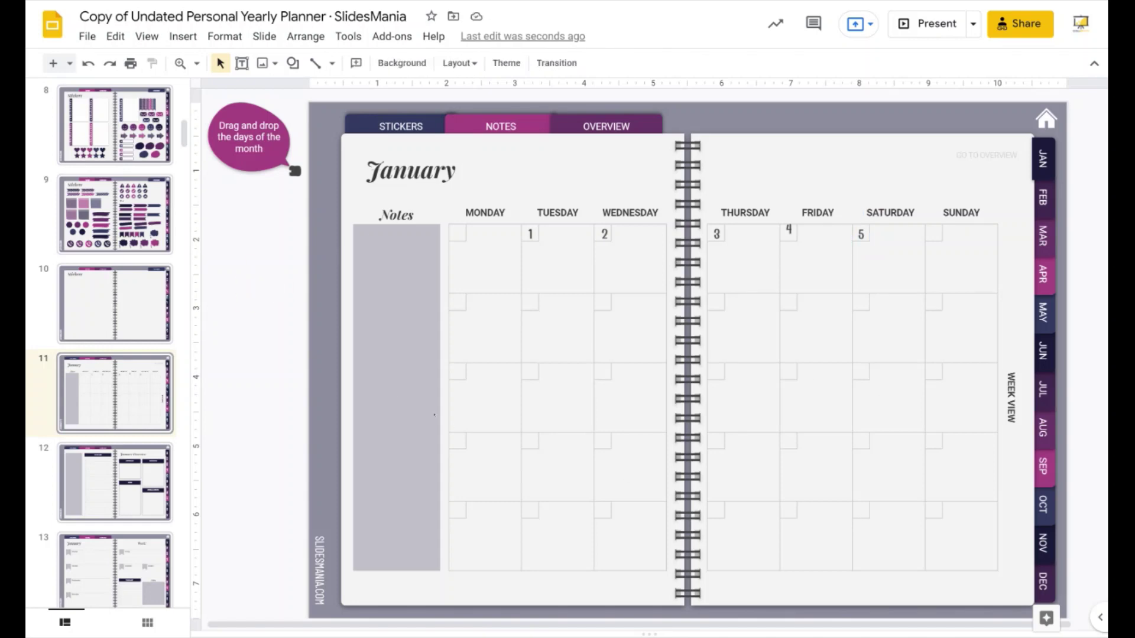
On the January weekly page, put date stickers 1–4 on the Tuesday–Friday ribbons
left_click(160, 480)
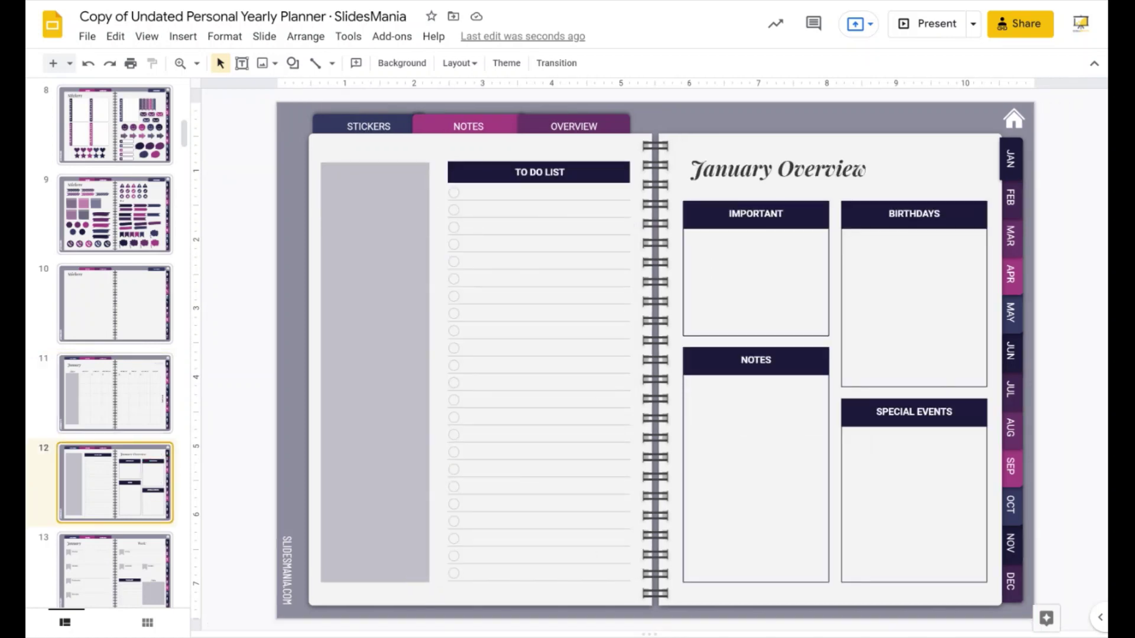
scroll(115, 355, "down", 3)
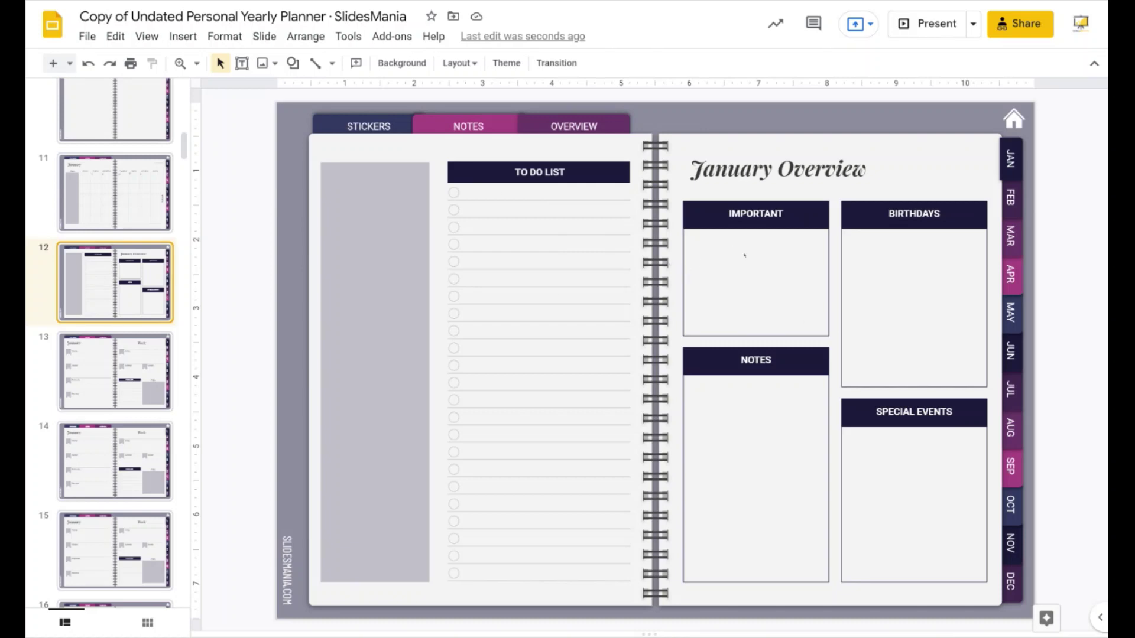
left_click(108, 377)
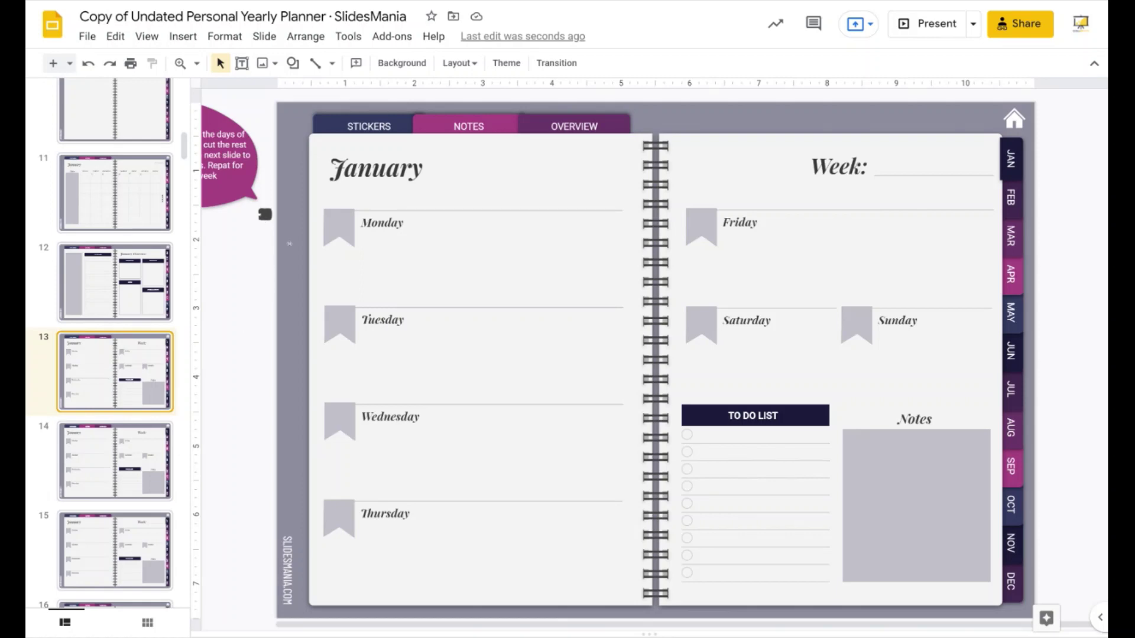
left_click_drag(265, 214, 339, 320)
left_click_drag(265, 214, 341, 421)
left_click_drag(265, 214, 337, 509)
left_click_drag(264, 215, 699, 224)
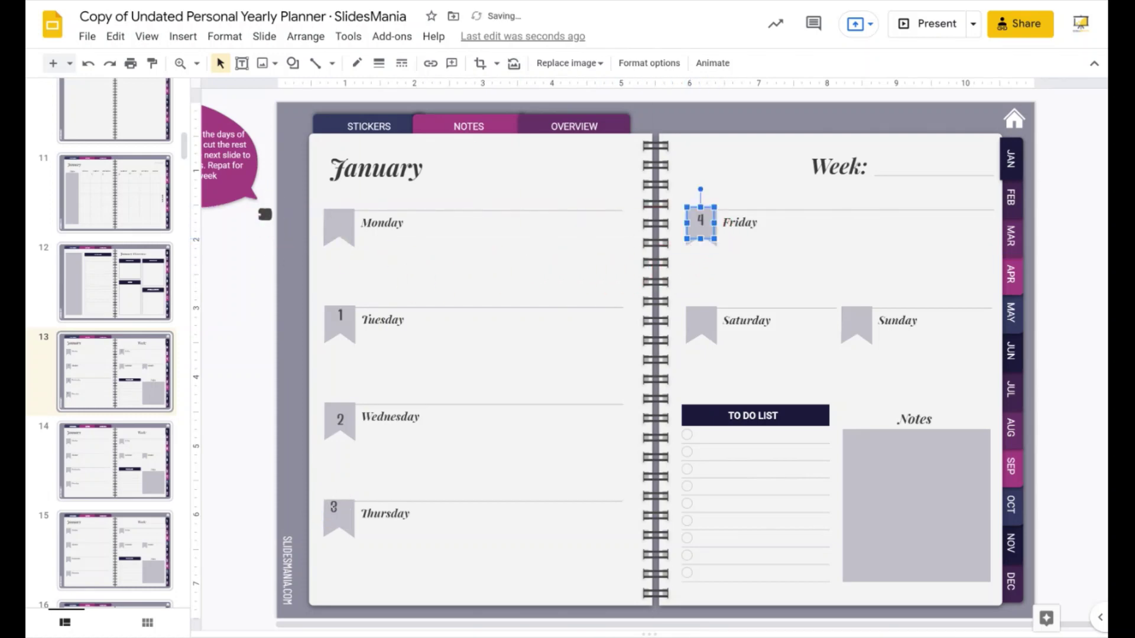
Nudge the 3 sticker onto its ribbon and place 5 and 6 on Saturday and Sunday
left_click(343, 499)
key("Right")
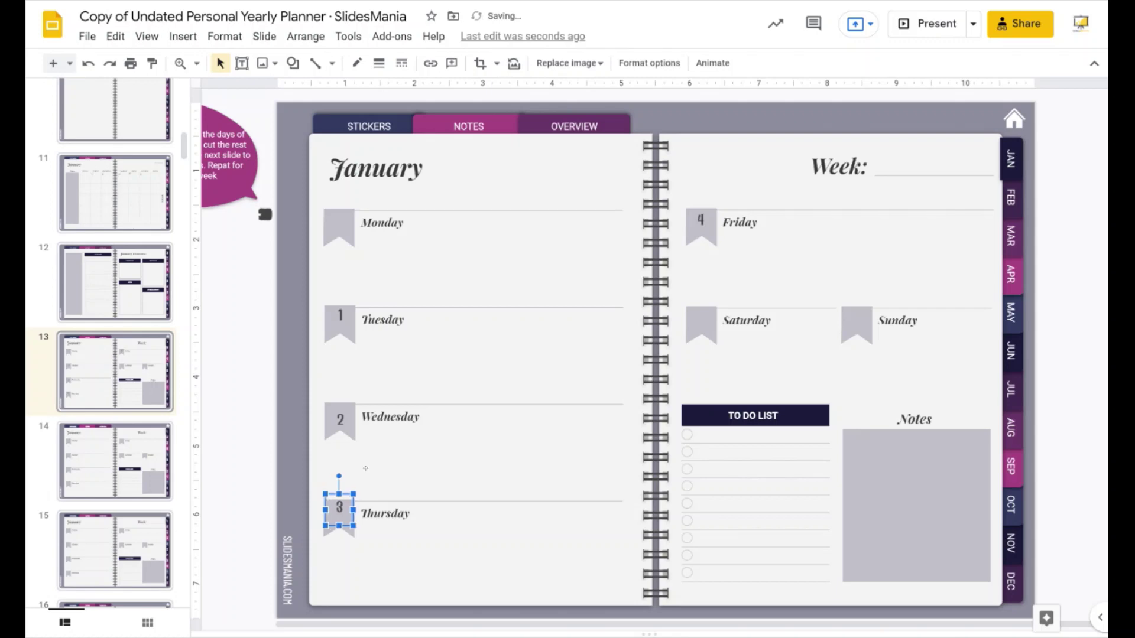
key("Down")
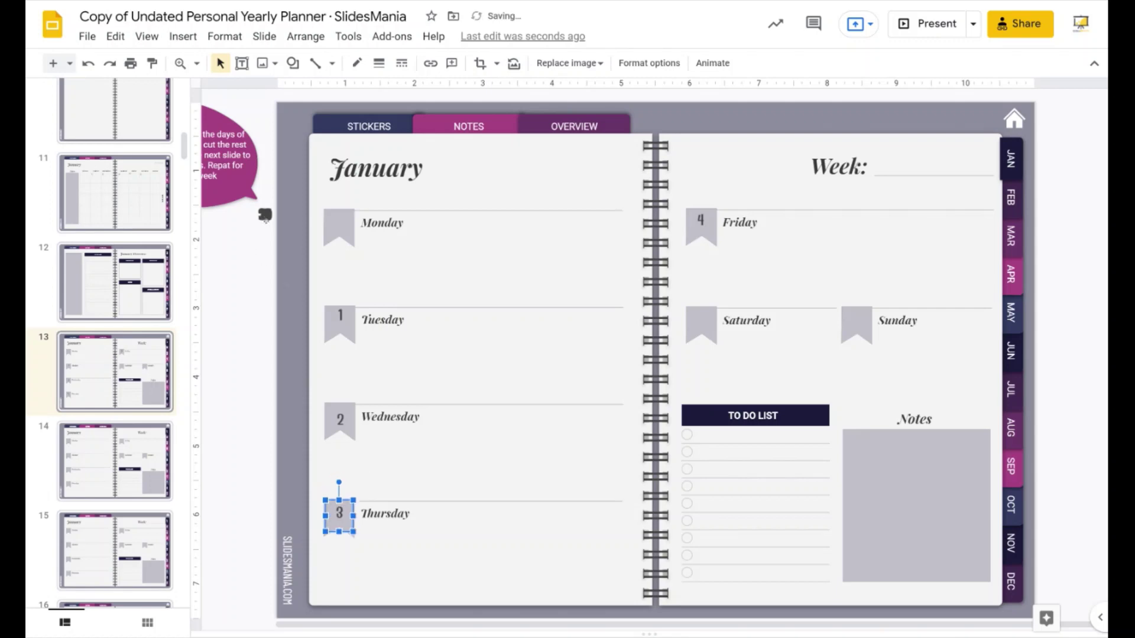
left_click_drag(265, 218, 695, 331)
left_click_drag(265, 216, 851, 323)
left_click(250, 243)
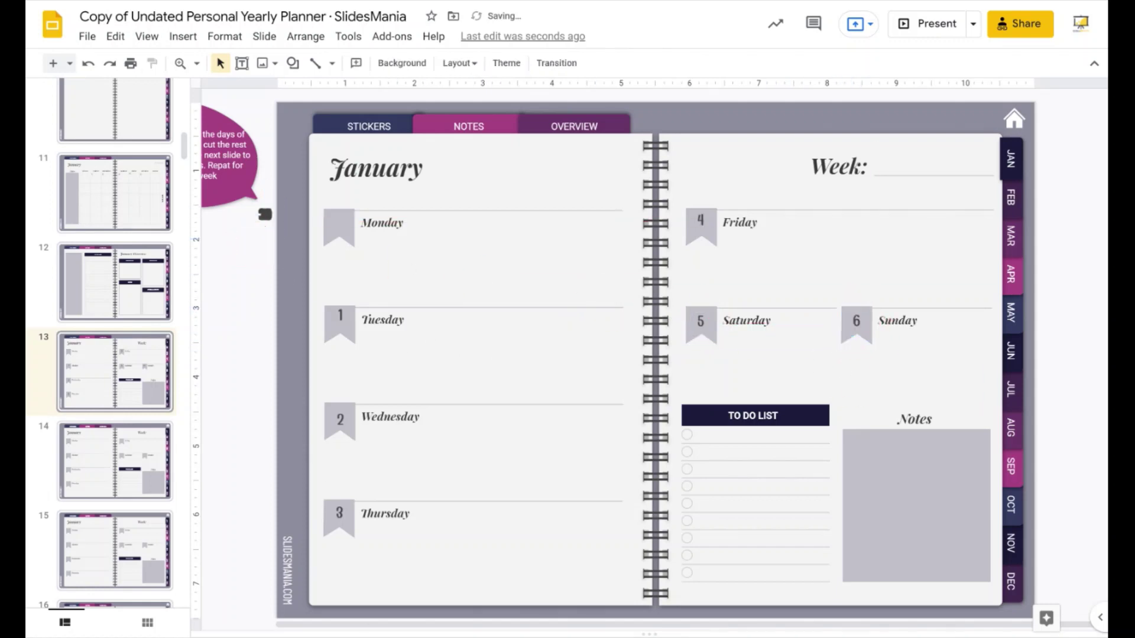
Cut the leftover date sticker stack from slide 13 and paste it beside slide 14
left_click_drag(369, 624, 286, 626)
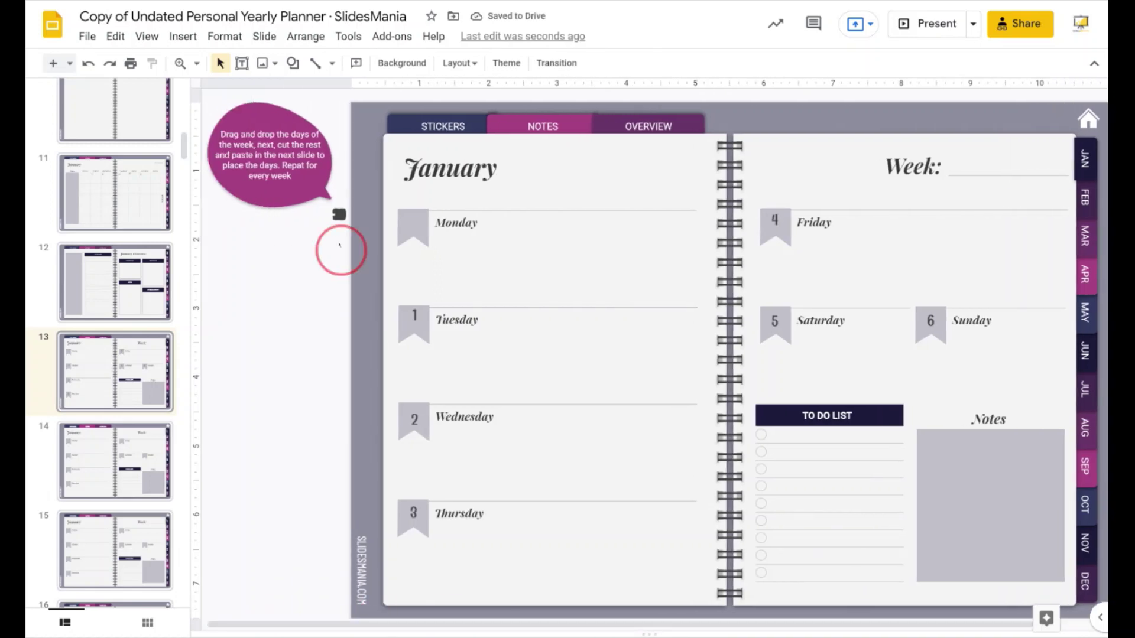
left_click(338, 215)
left_click(341, 254)
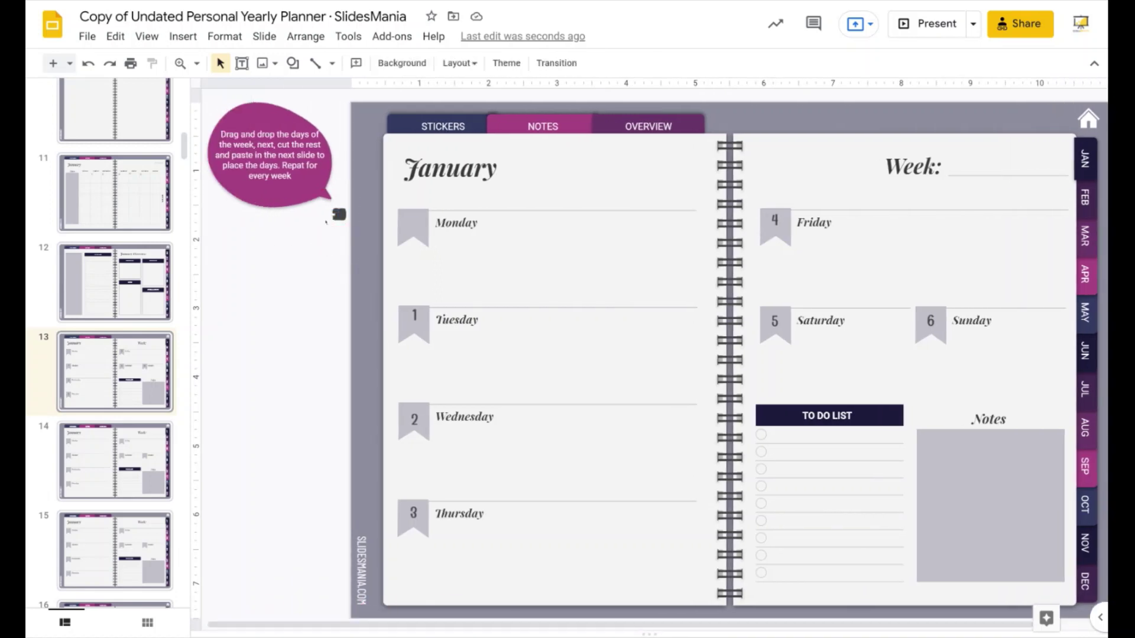
left_click(347, 229)
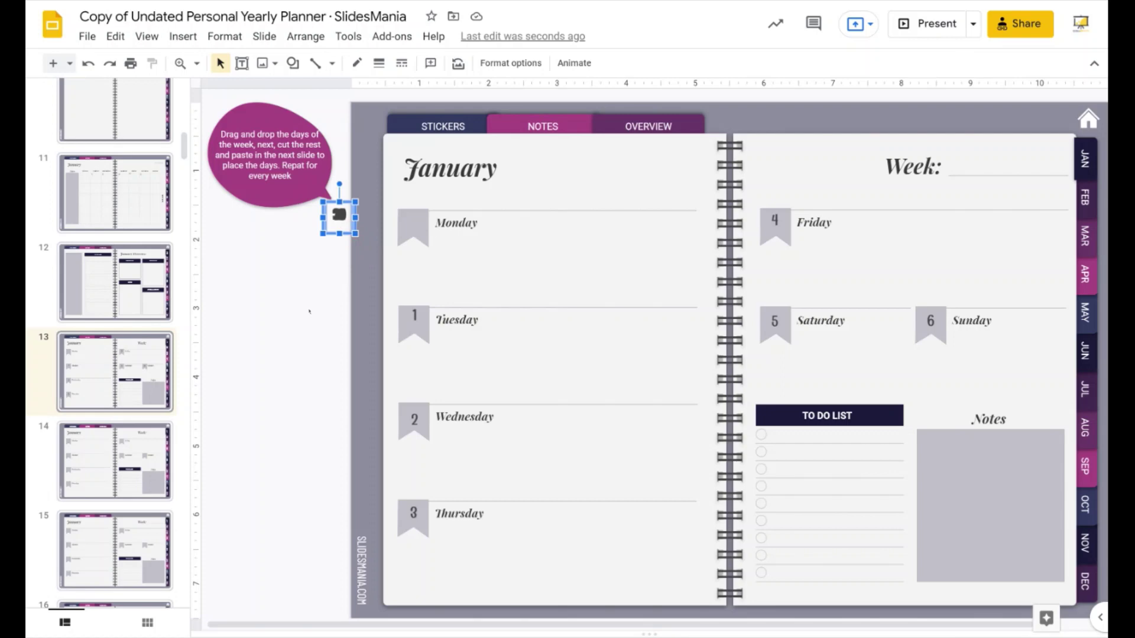
key("Delete")
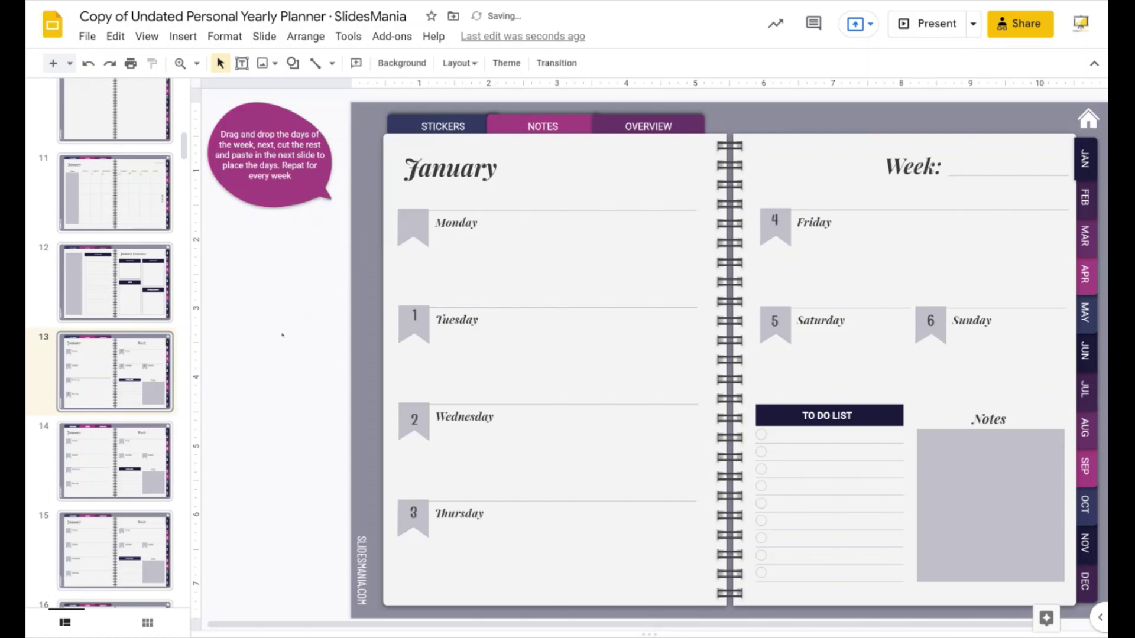
left_click(95, 458)
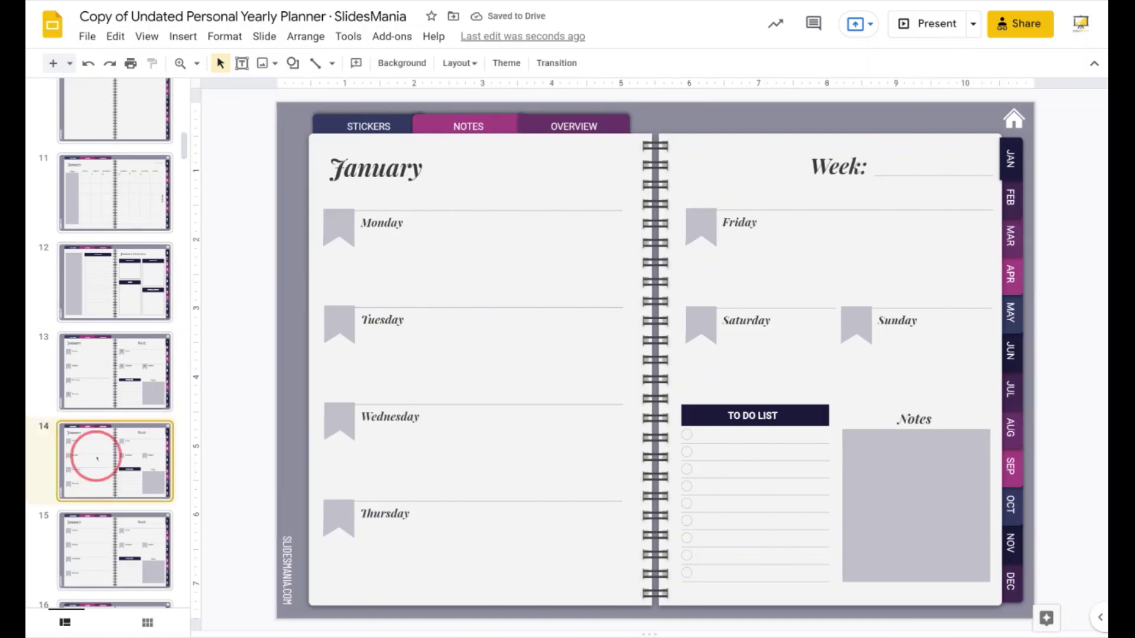
key("ctrl+v")
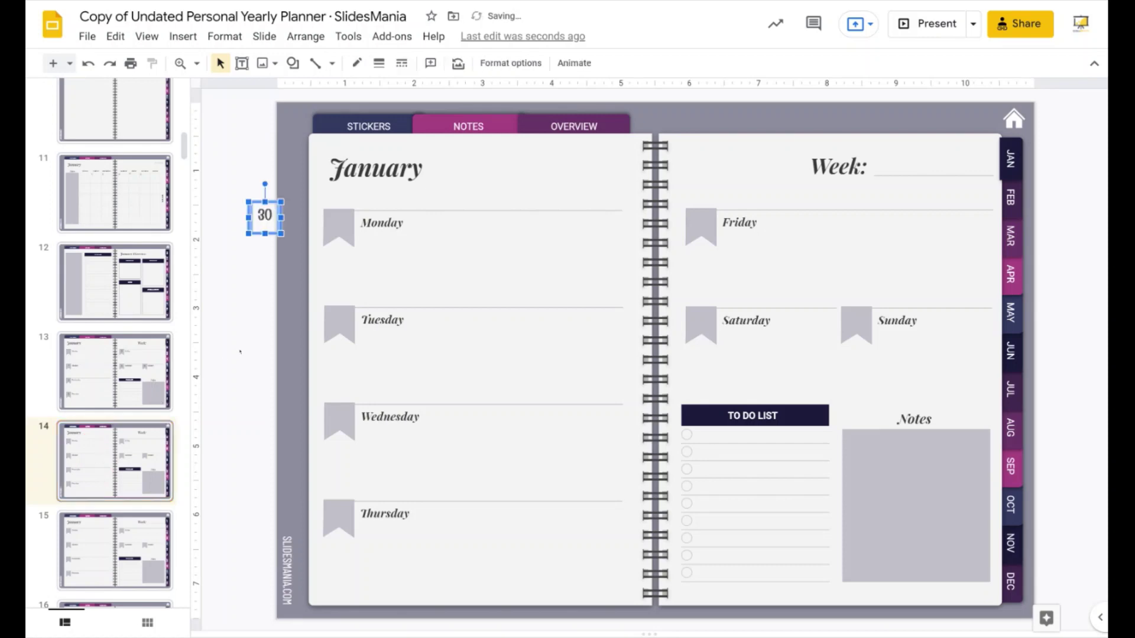
Place date stickers 7–13 on the second January week's Monday–Sunday ribbons
key("Escape")
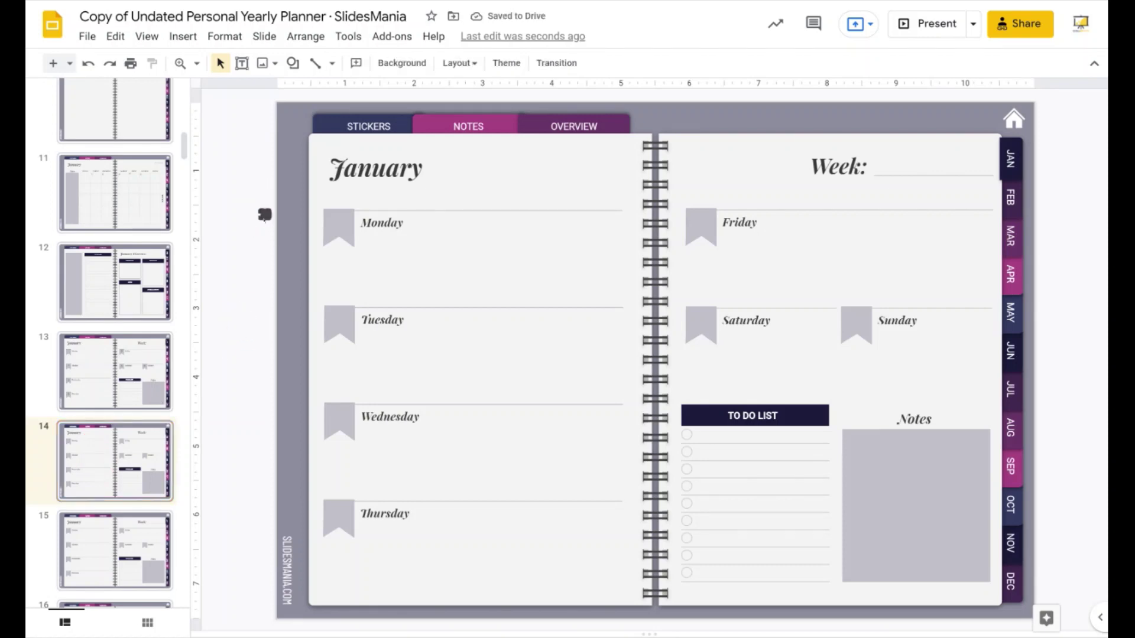
left_click_drag(265, 216, 340, 423)
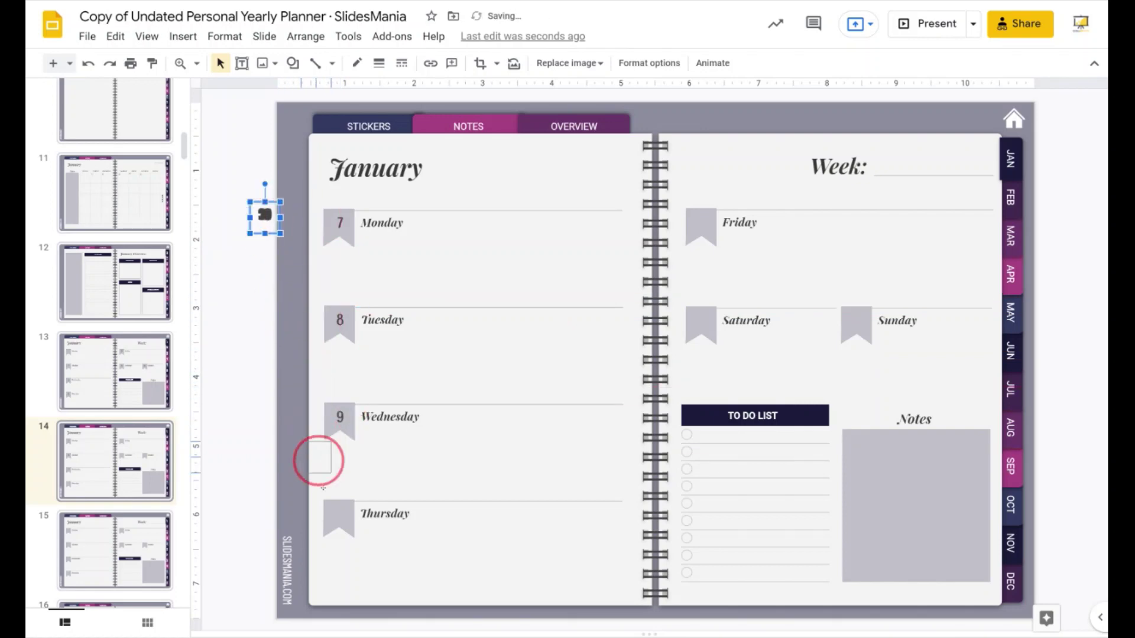
left_click_drag(324, 493, 340, 518)
left_click_drag(265, 214, 858, 323)
key("Escape")
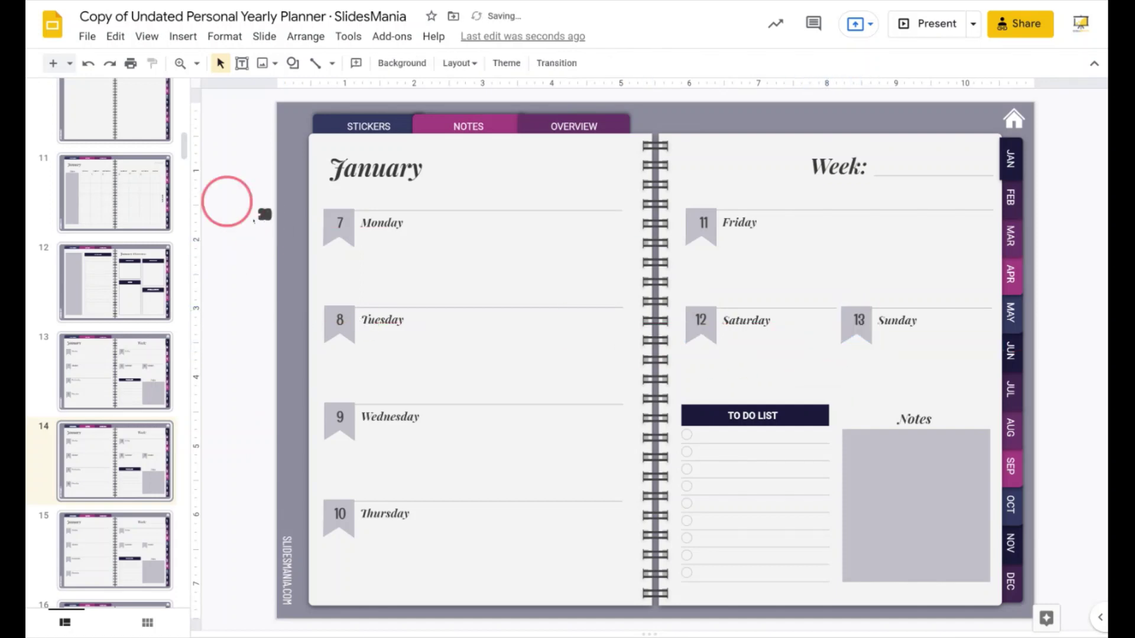
Move the leftover sticker stack to slide 15 and put 14 on its Monday ribbon
left_click(265, 214)
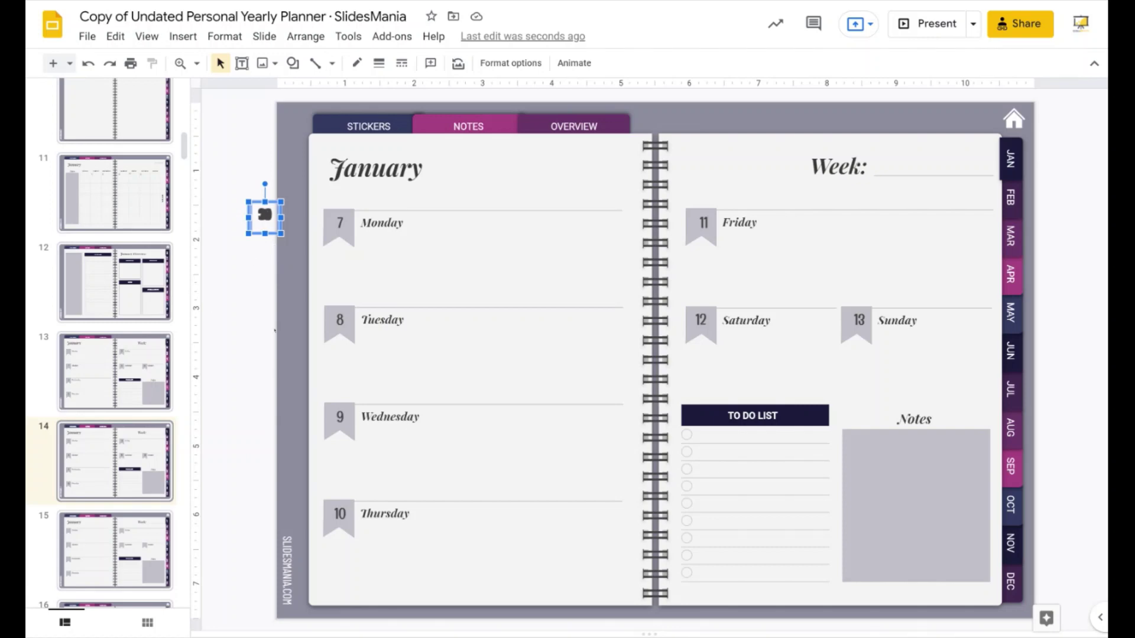
key("Delete")
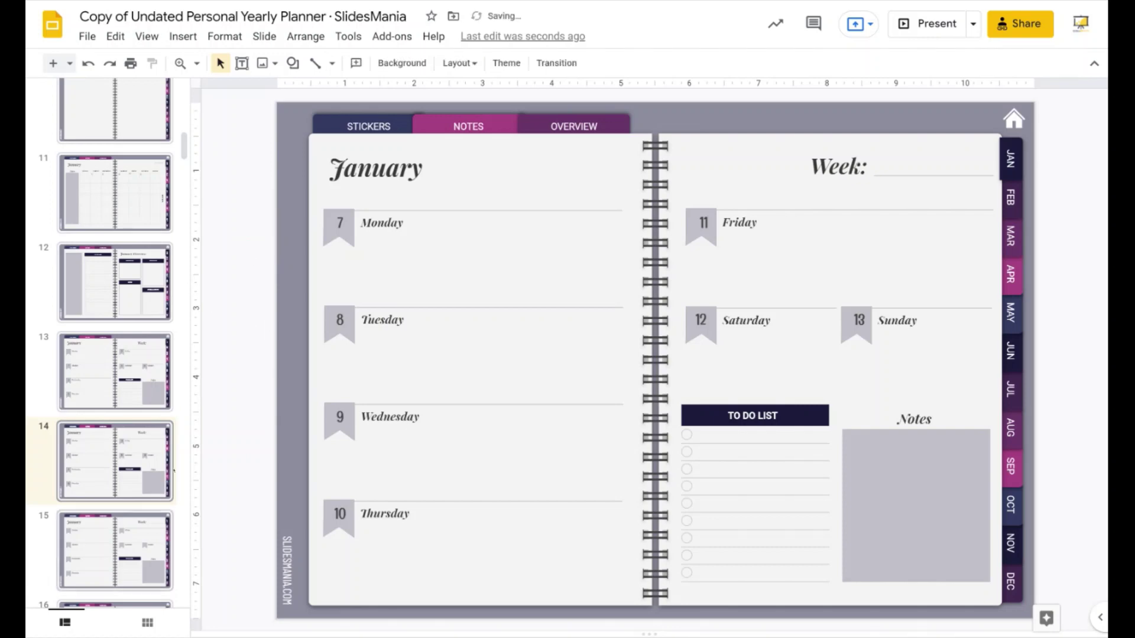
key("Down")
left_click(223, 354)
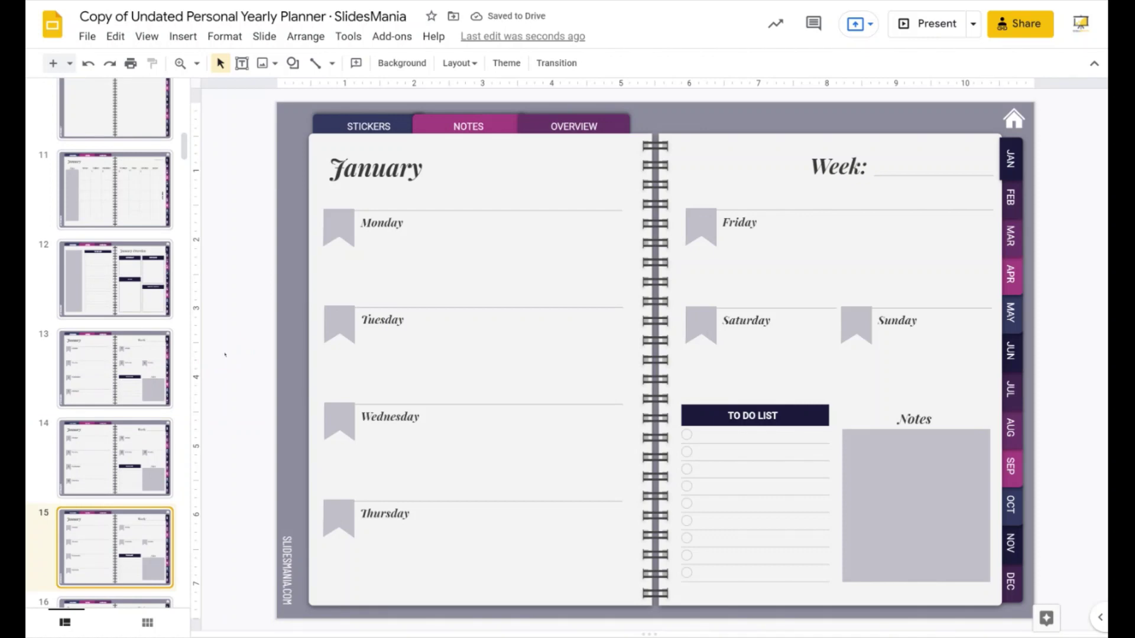
key("ctrl+v")
left_click(225, 355)
left_click_drag(264, 214, 341, 238)
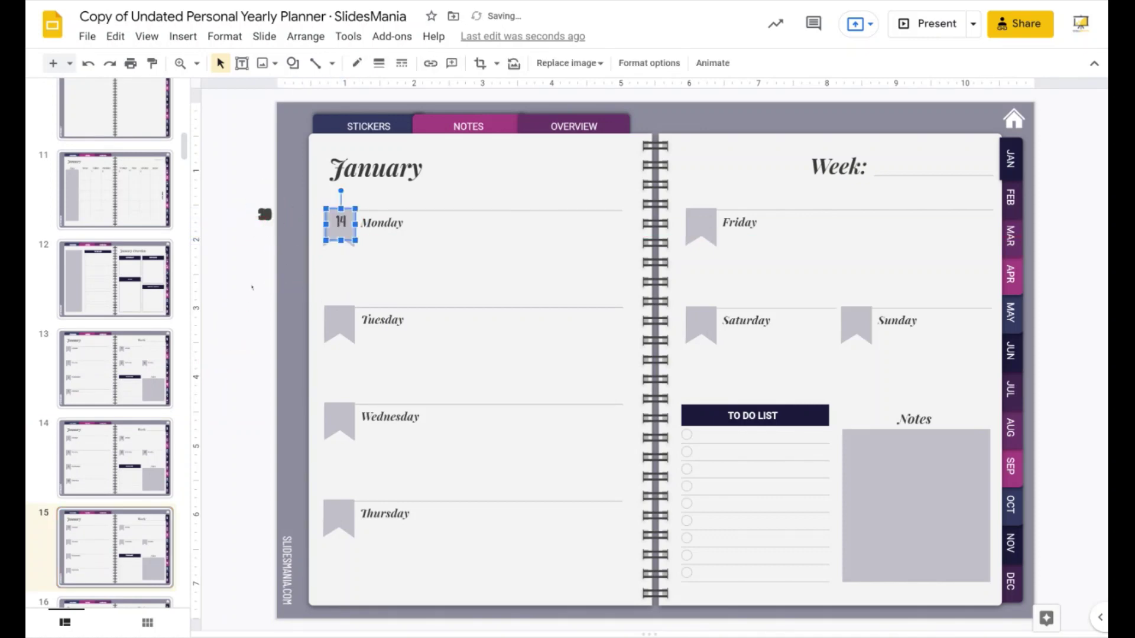
left_click(251, 290)
scroll(159, 334, "down", 3)
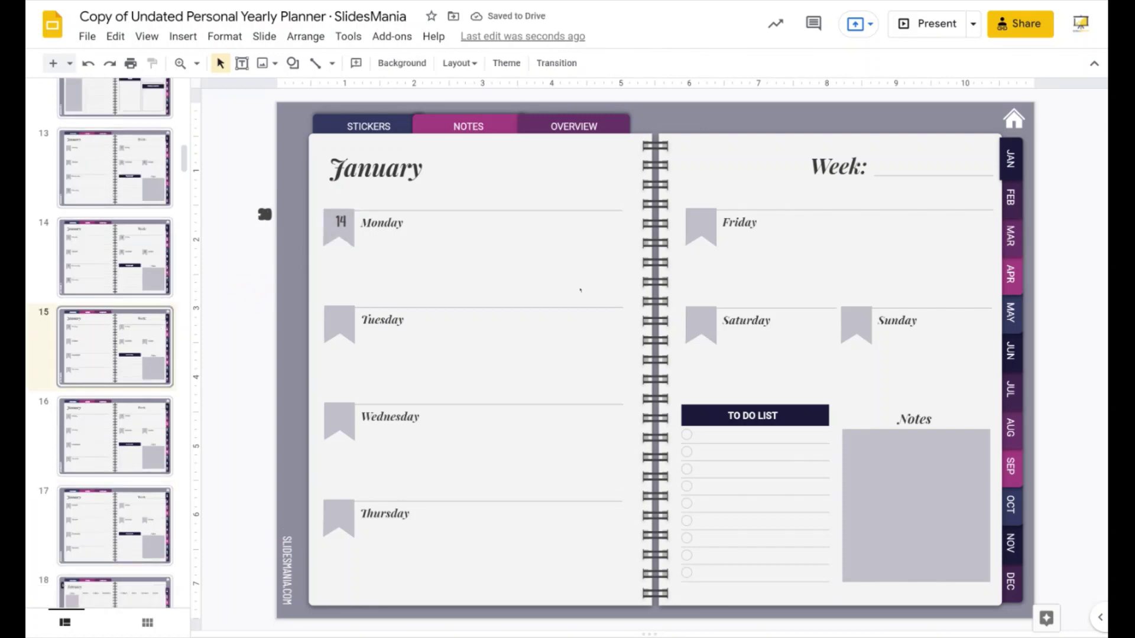
Jump to the February month slide and place the 1 sticker in Tuesday's cell
left_click(1012, 190)
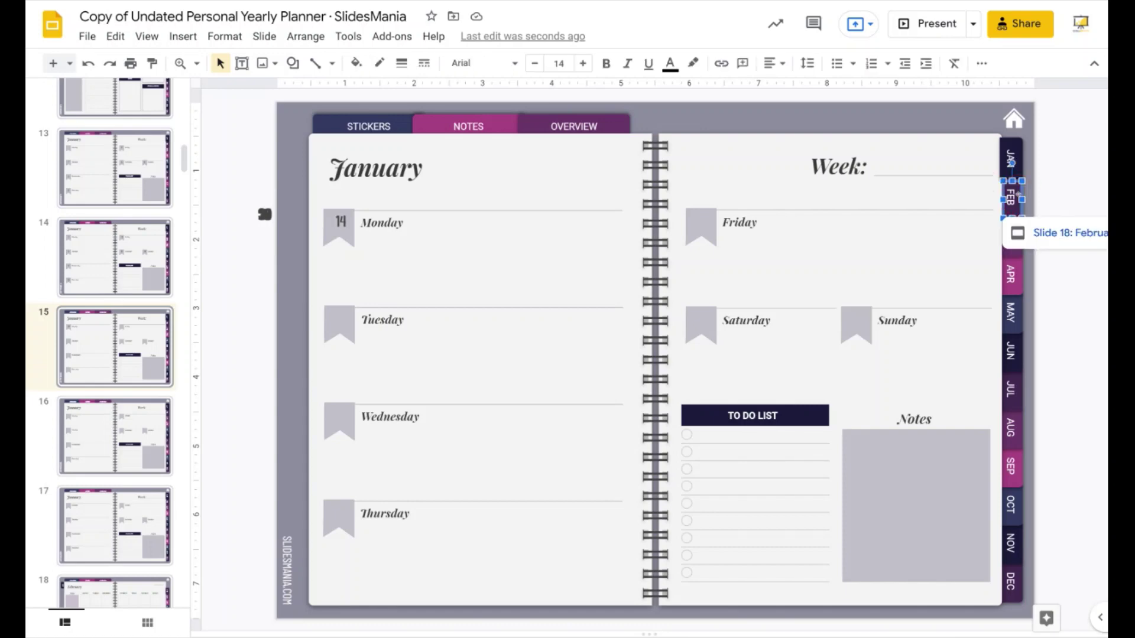
left_click(1037, 232)
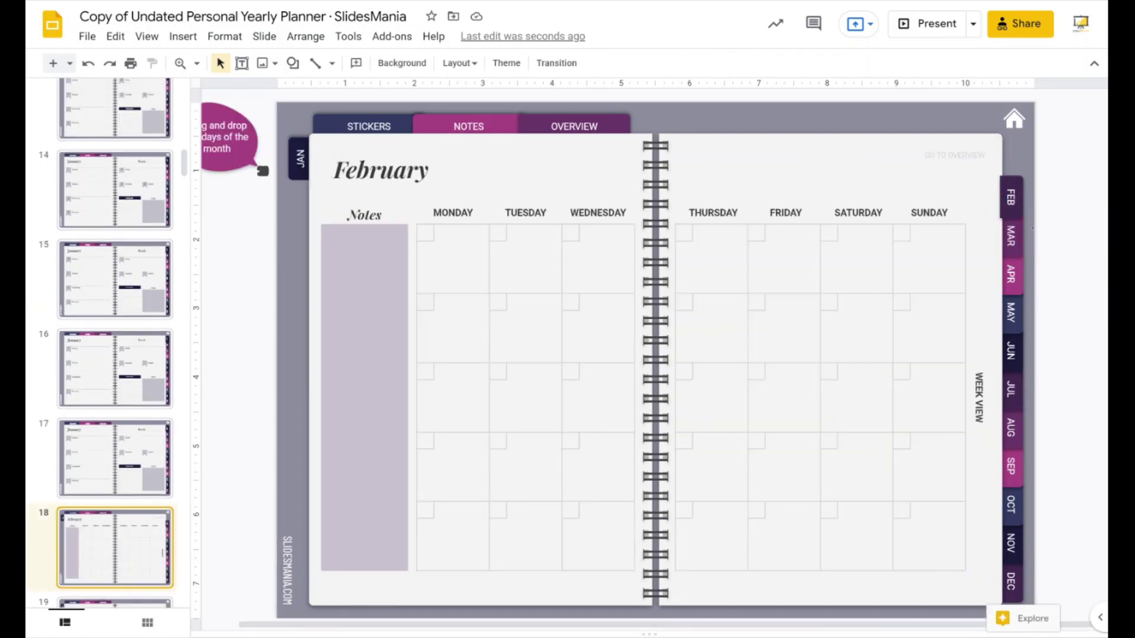
left_click_drag(275, 174, 500, 235)
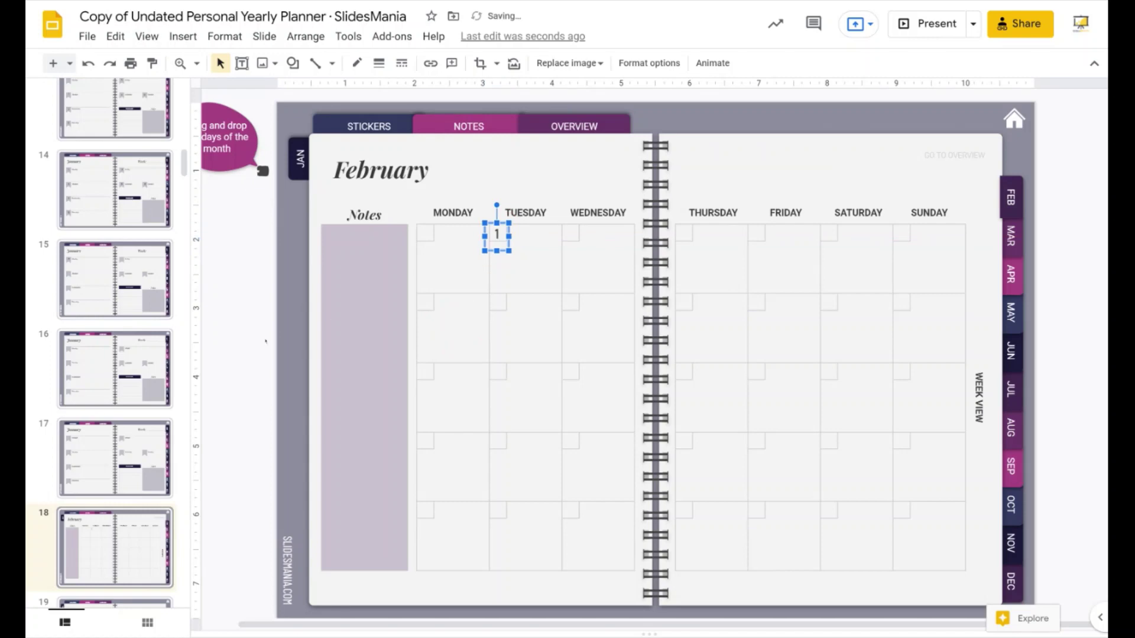
Go via February Overview to the weekly page and put 1 on the Monday ribbon
left_click(952, 154)
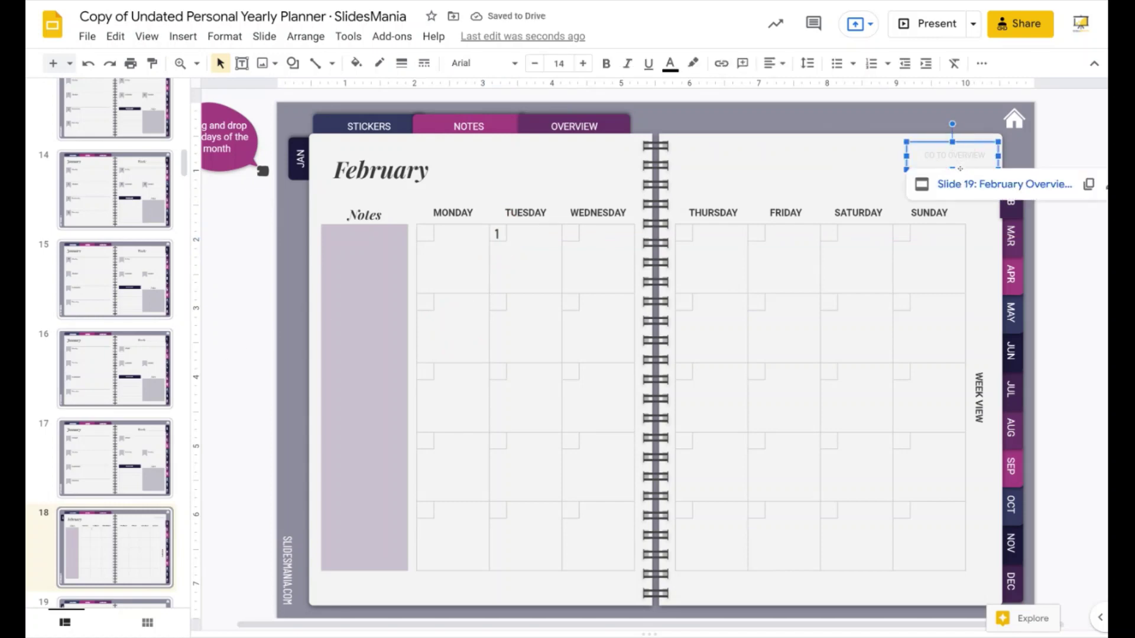
left_click(966, 184)
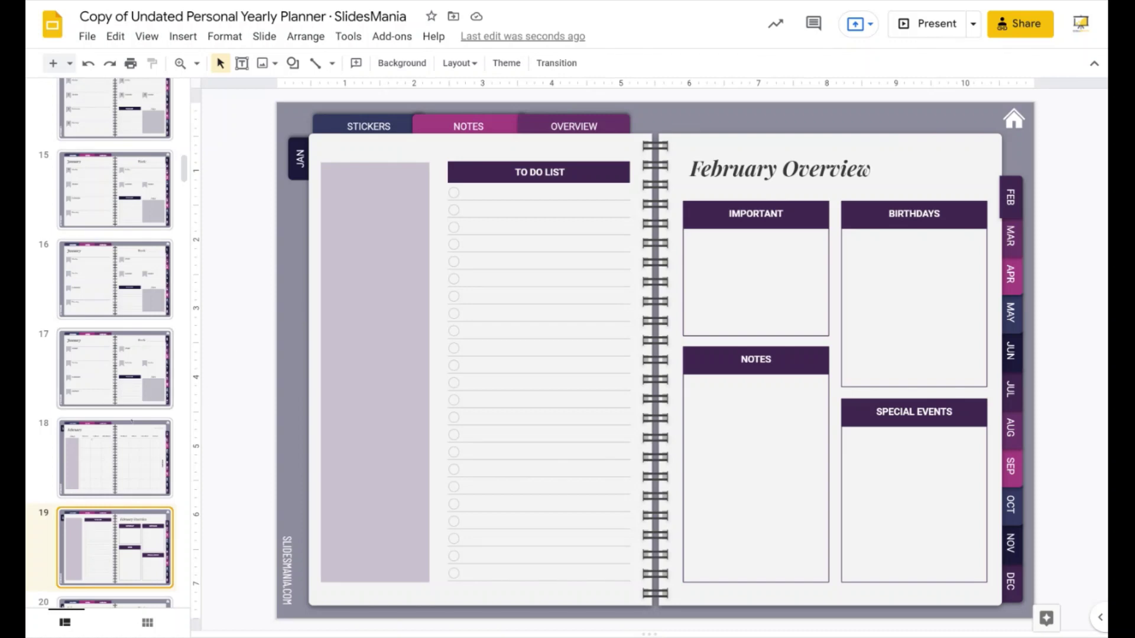
scroll(132, 421, "down", 3)
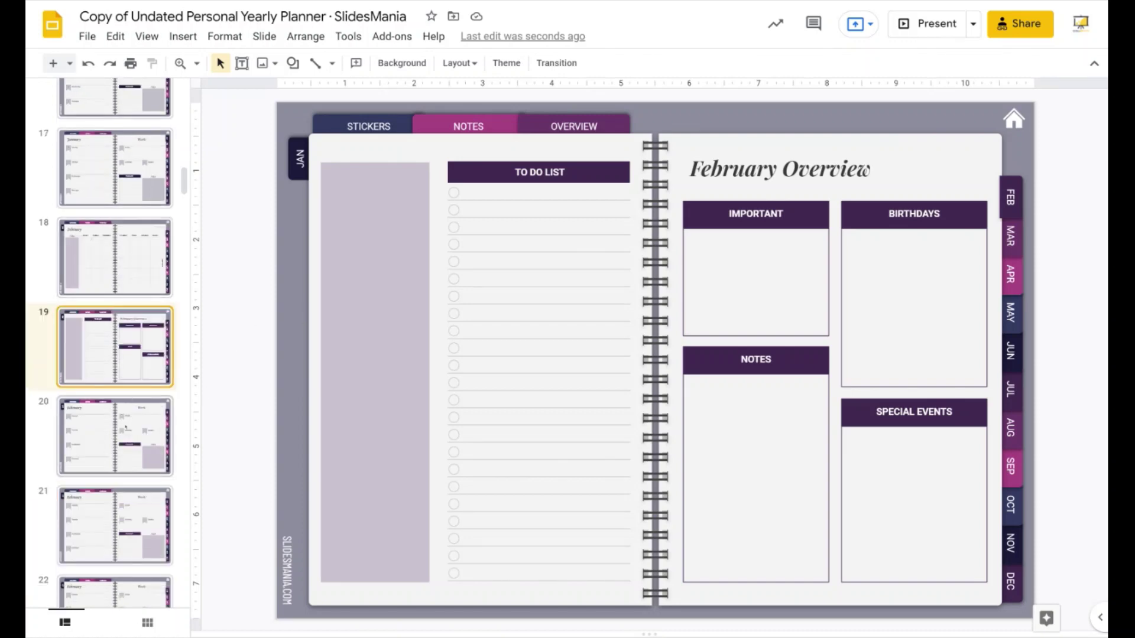
left_click(125, 427)
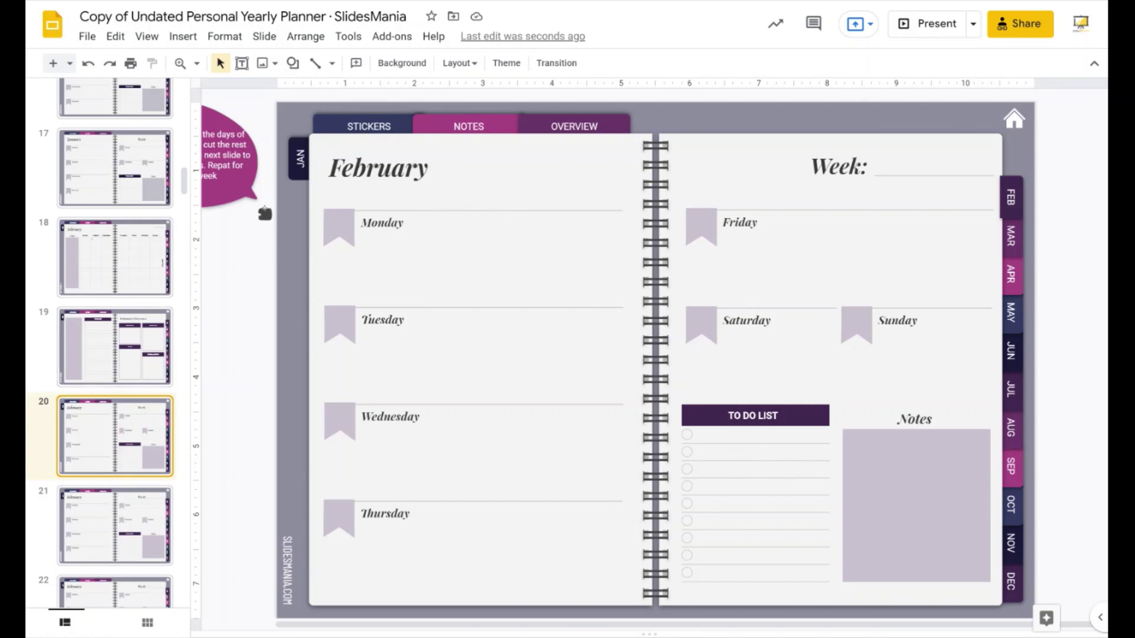
left_click_drag(264, 214, 340, 223)
left_click(255, 283)
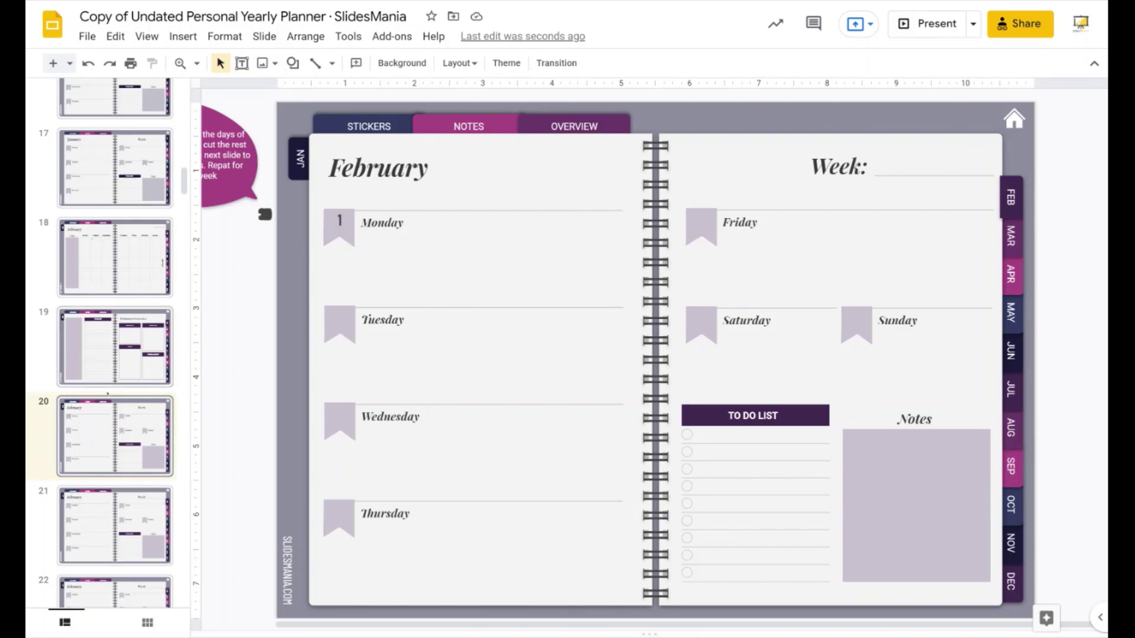
Scroll down the filmstrip to the undated March weekly spread on slide 29
scroll(107, 393, "down", 7)
scroll(107, 394, "down", 8)
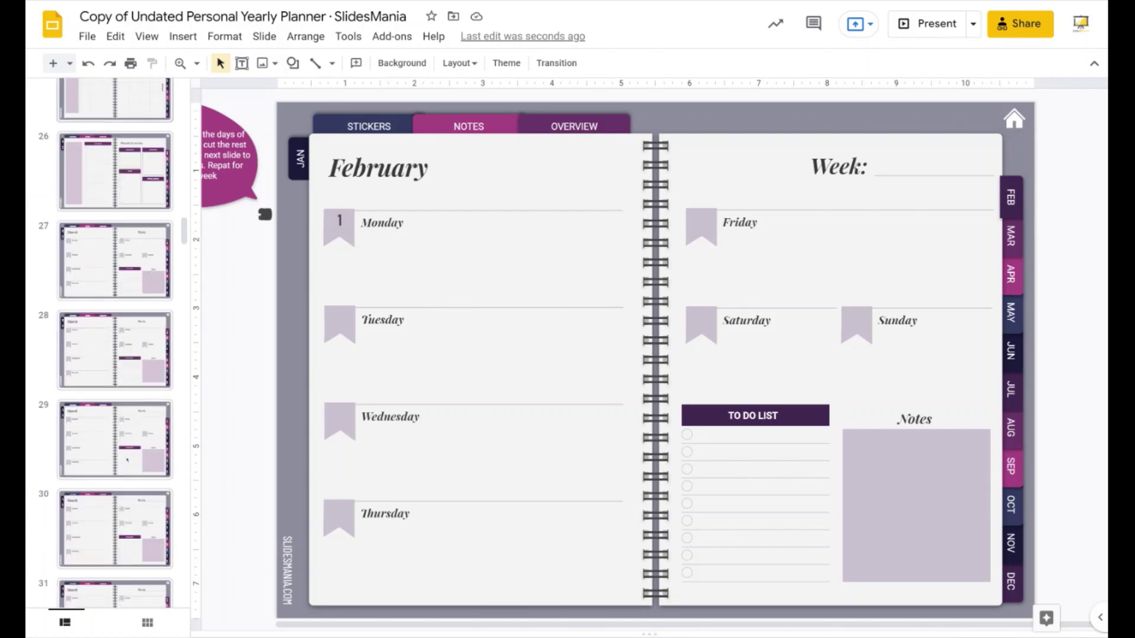
left_click(128, 391)
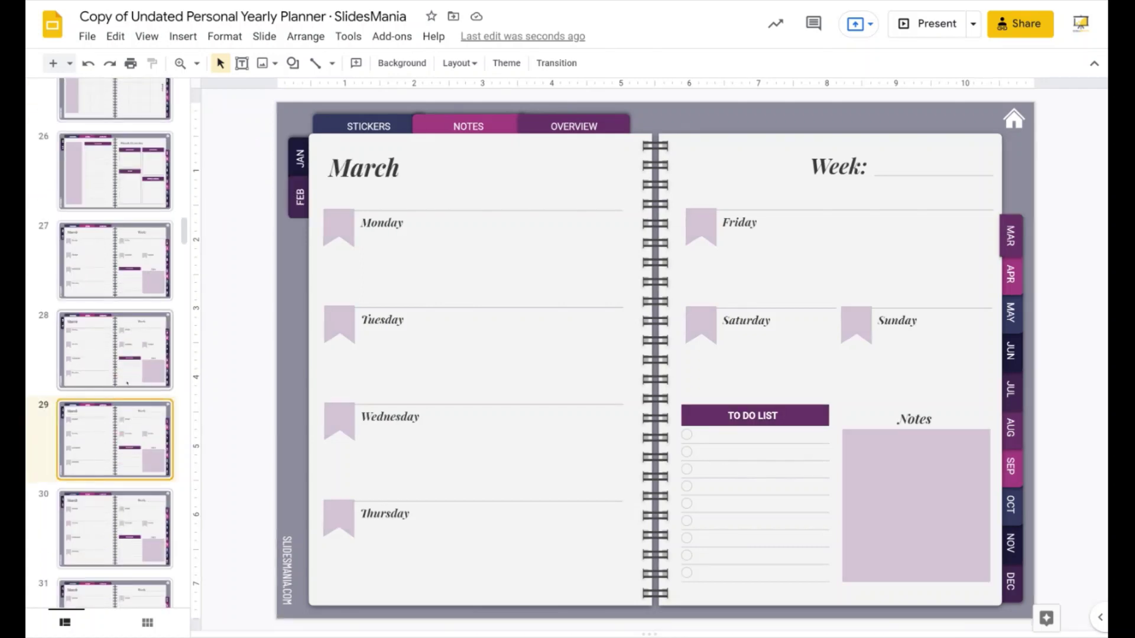
scroll(127, 383, "up", 20)
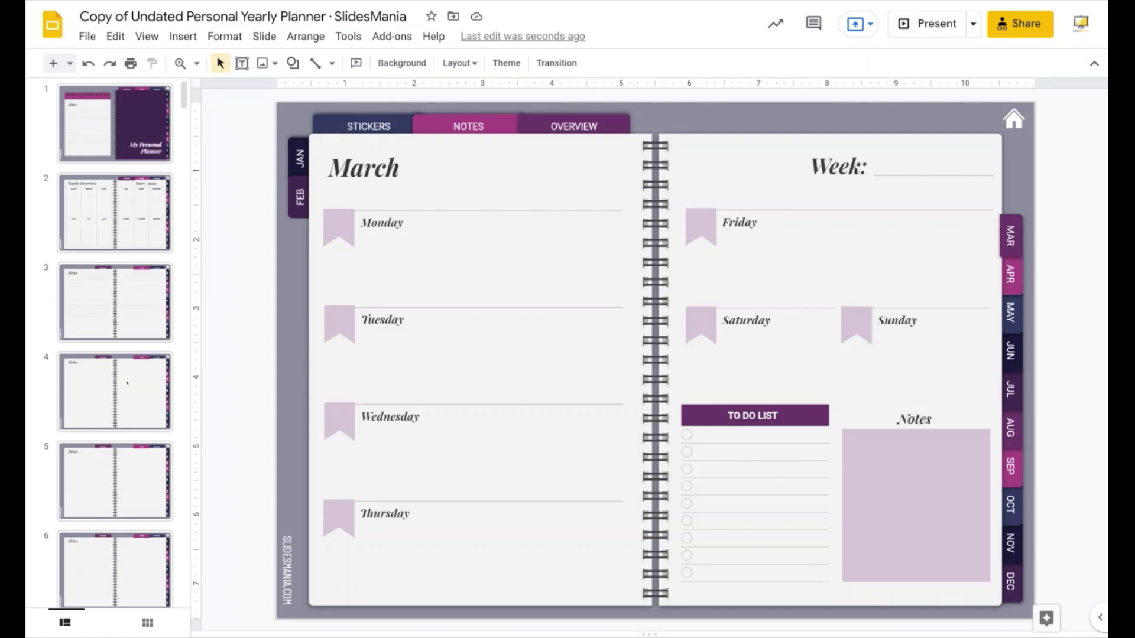
From the cover slide, open the theme editor's colour settings
left_click(116, 123)
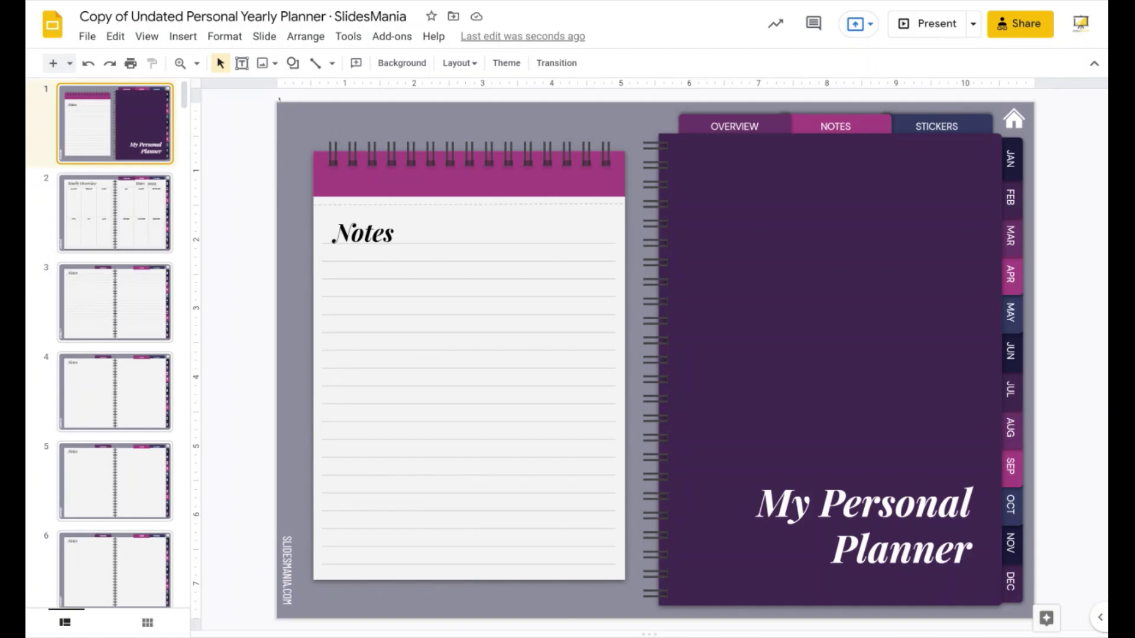
scroll(136, 400, "down", 10)
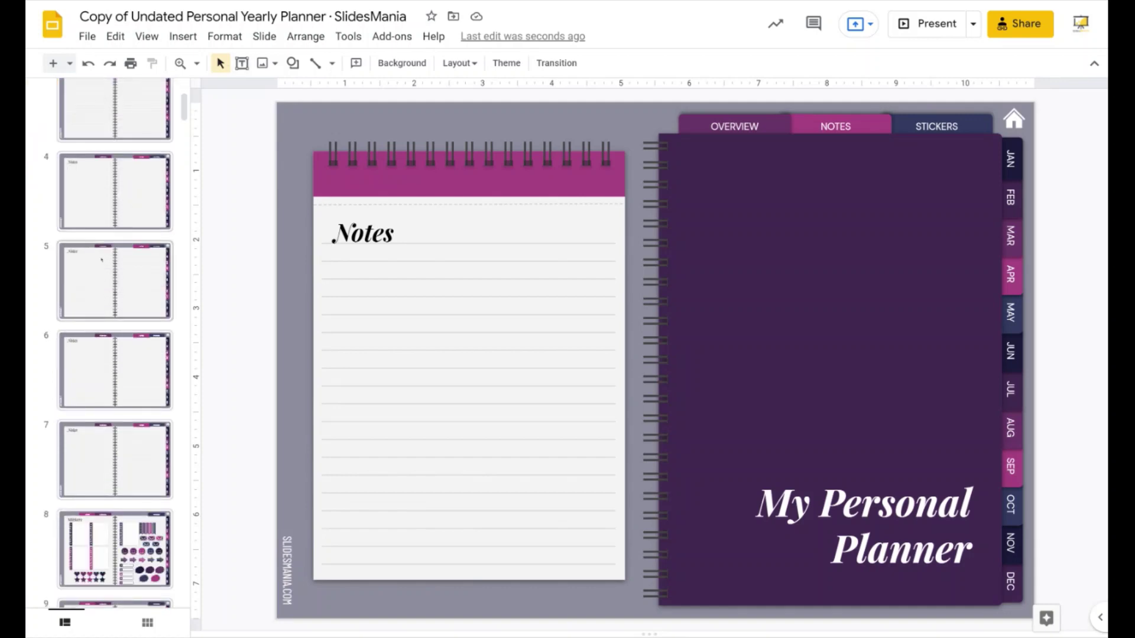
left_click(265, 36)
left_click(294, 283)
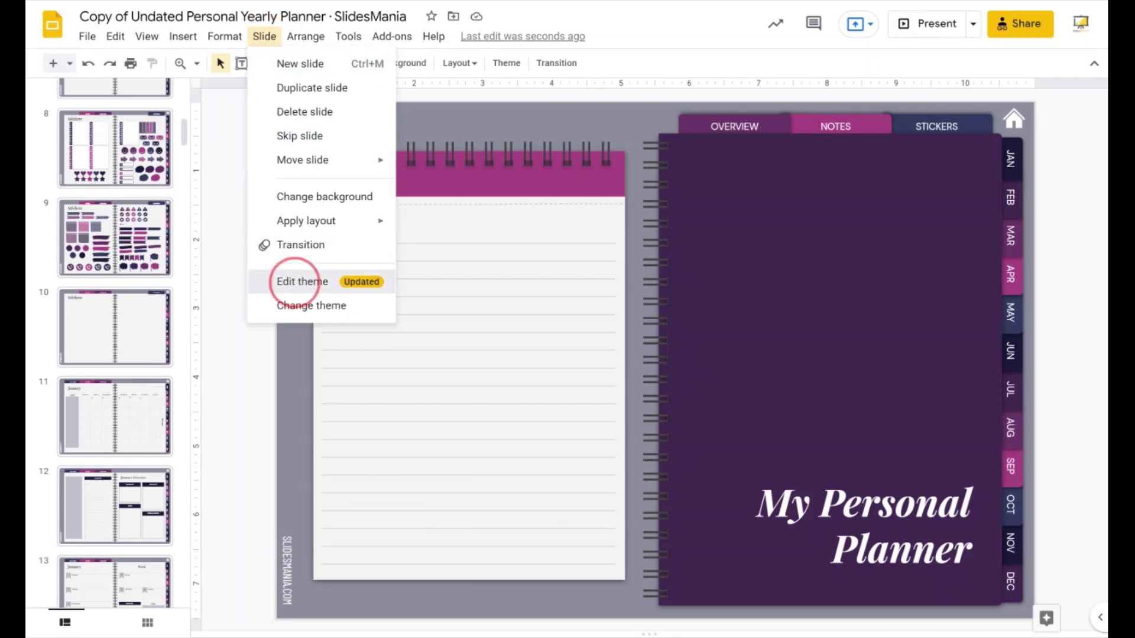
left_click(293, 281)
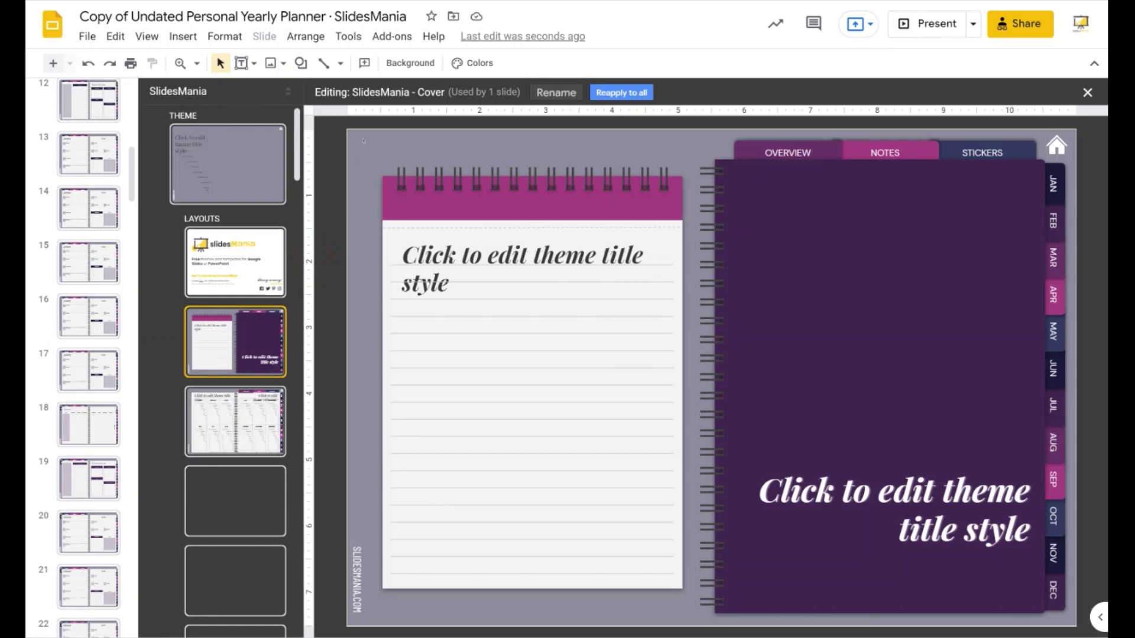
left_click(479, 70)
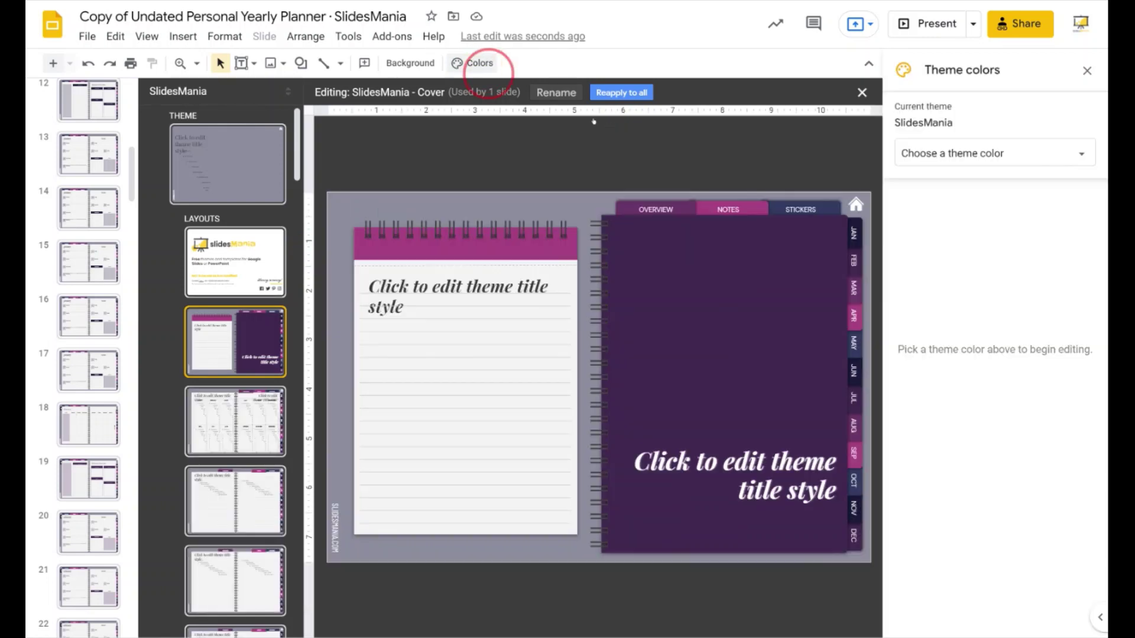
left_click(934, 145)
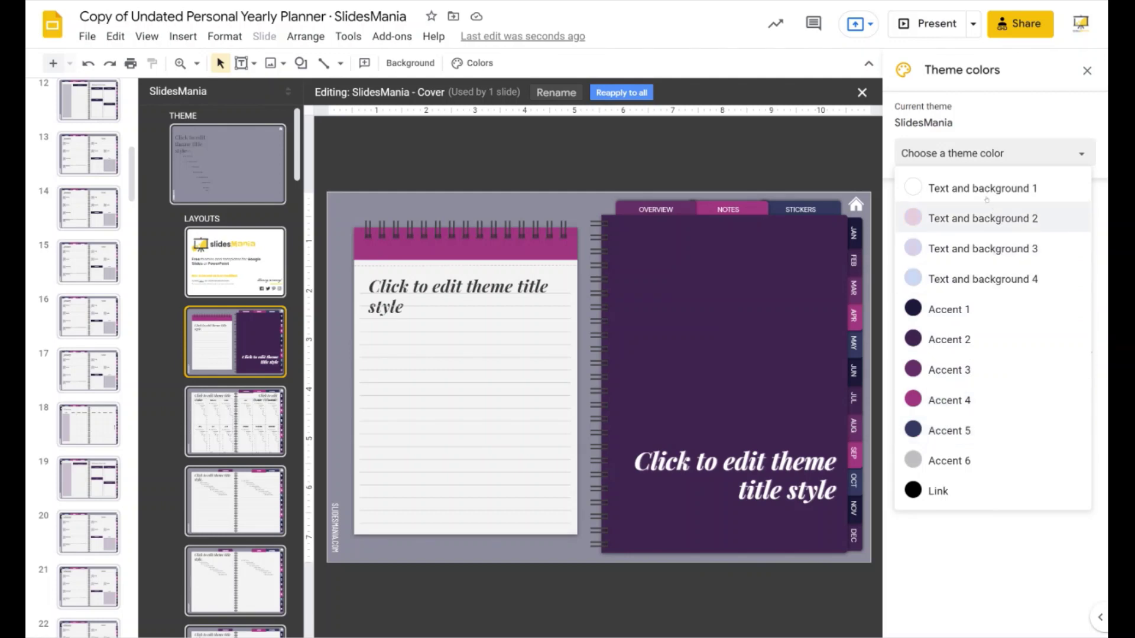
Set Accents 1–5 to #facccf, #f2c6de, #dbcdf0, #c4b9db and #b6d4ee
left_click(945, 308)
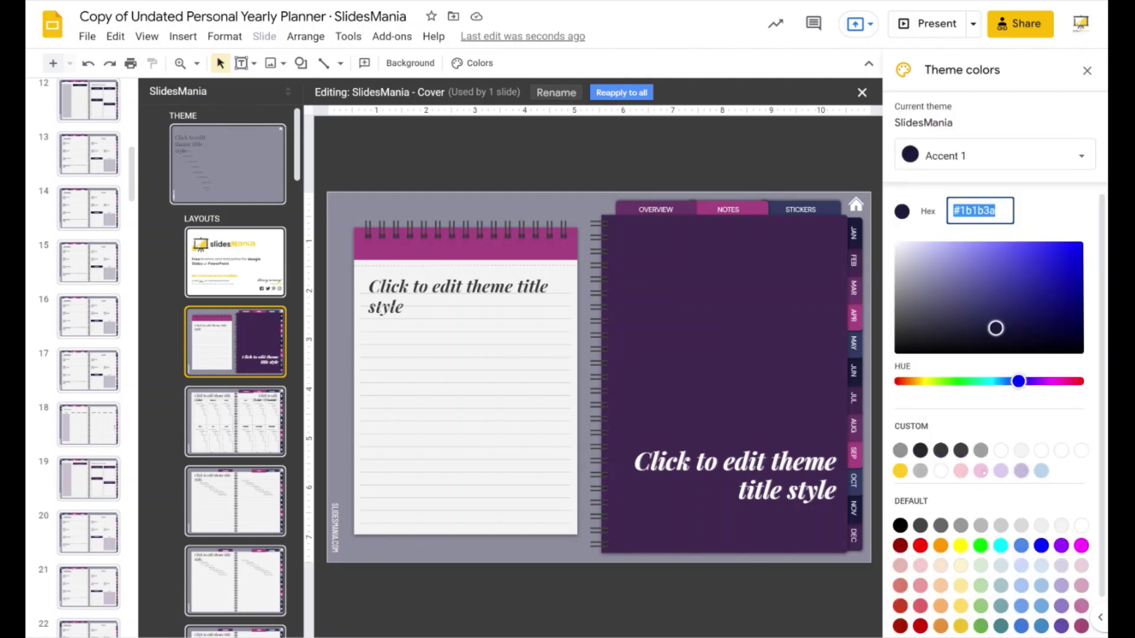
left_click(961, 470)
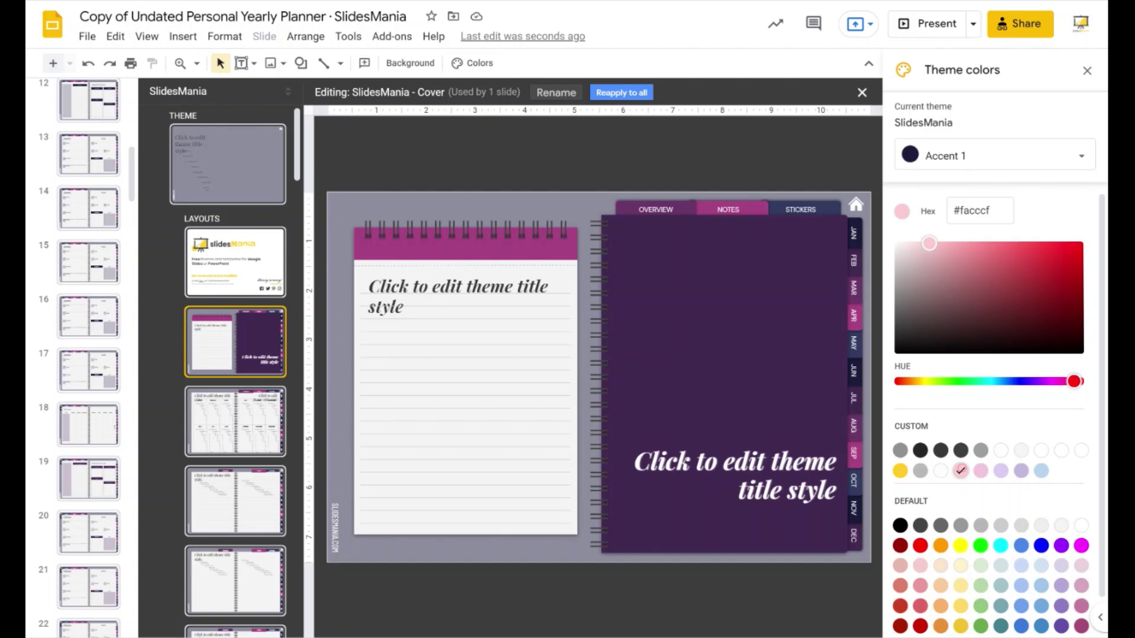
left_click(992, 155)
left_click(991, 164)
left_click(991, 155)
left_click(946, 372)
left_click(991, 156)
left_click(946, 408)
left_click(991, 155)
left_click(946, 433)
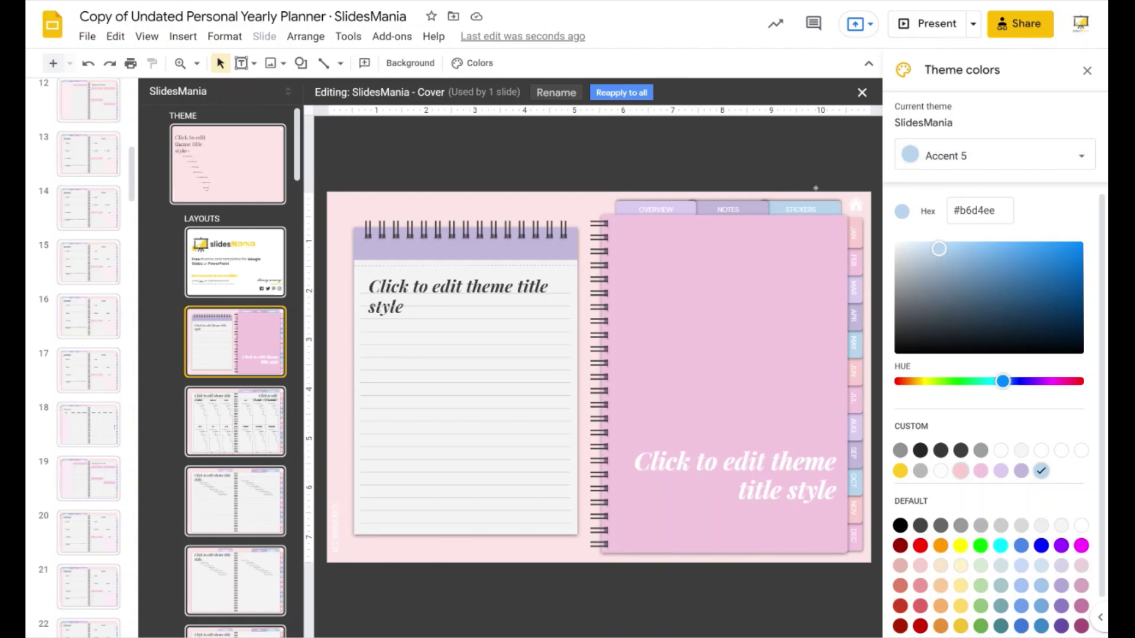
Set the theme colour Text and background 1 to dark grey #434343
left_click(928, 162)
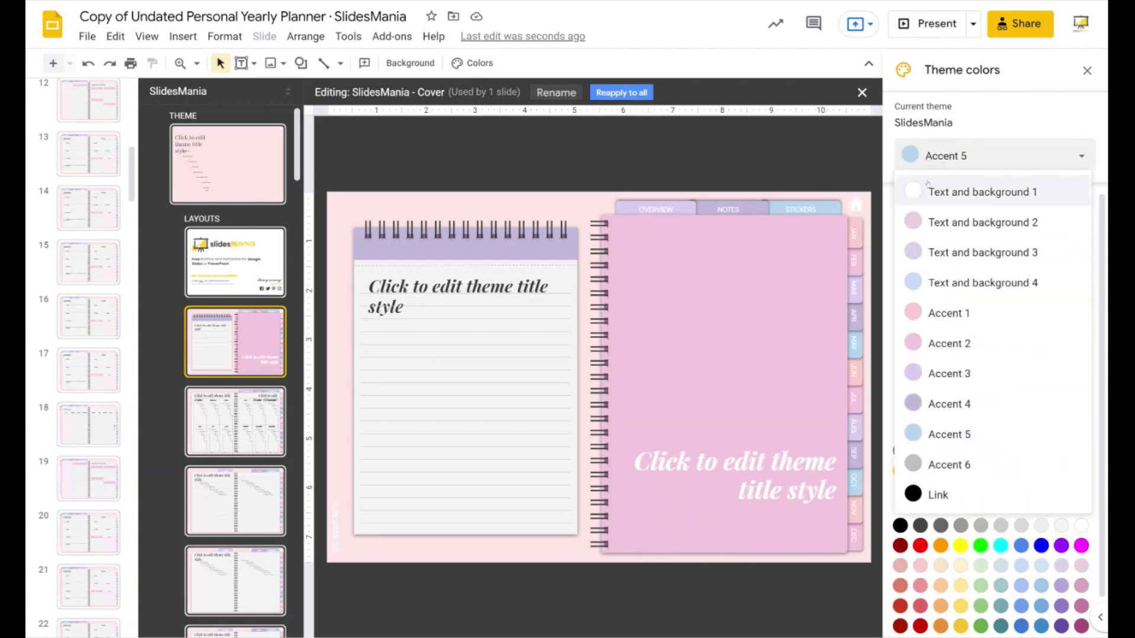
left_click(929, 189)
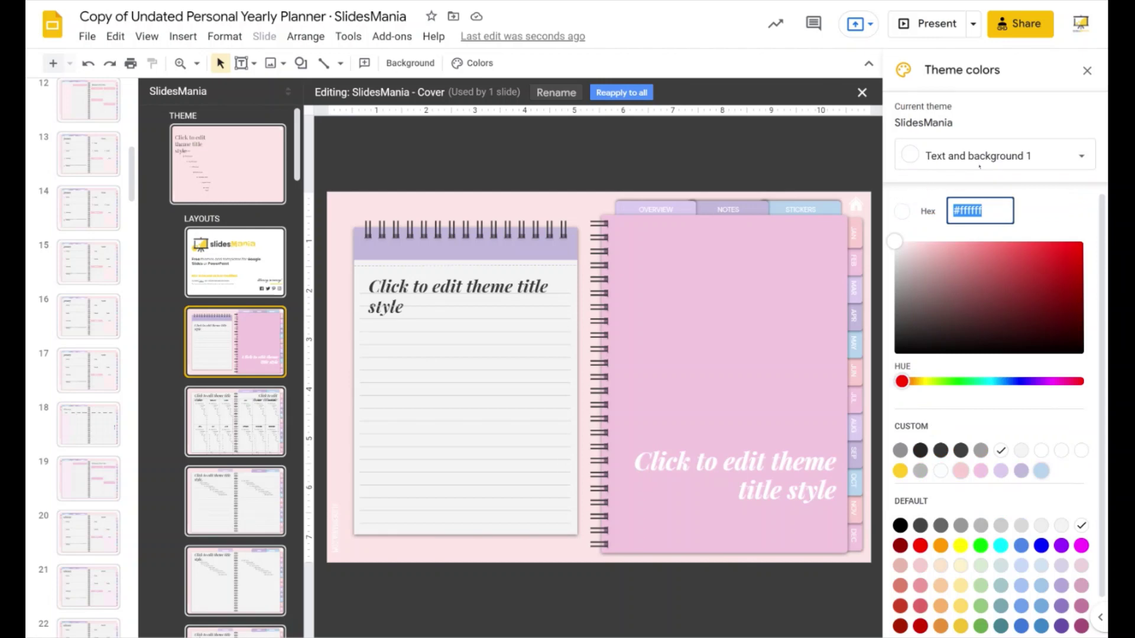
left_click(920, 525)
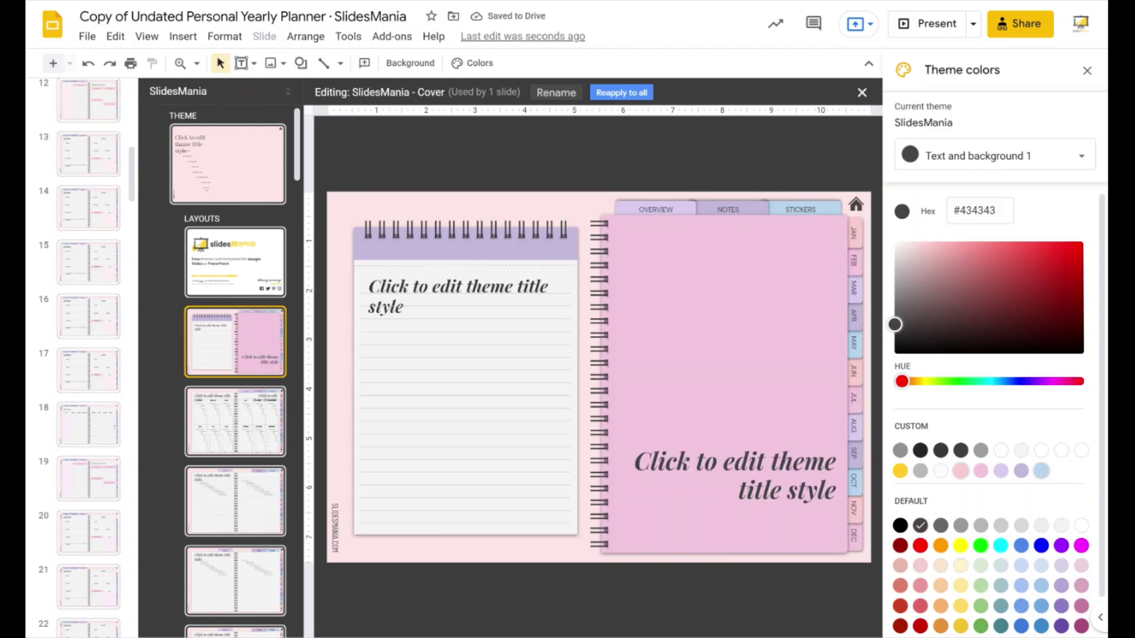
left_click(1092, 75)
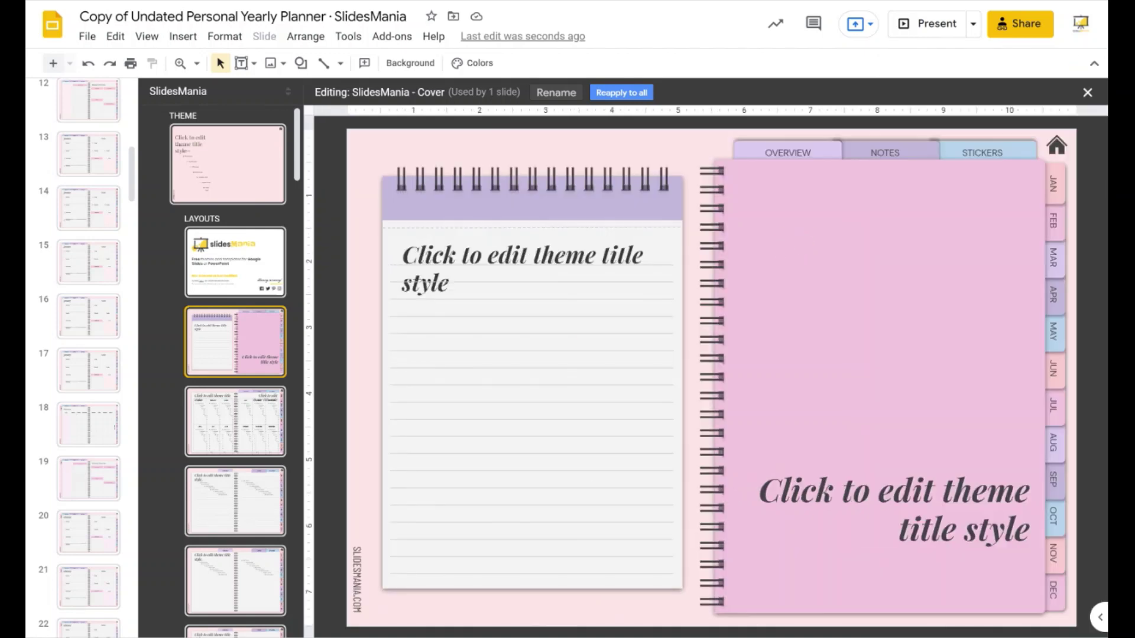
Close the theme editor and review the Yearly Overview and Notes slides
left_click(1087, 93)
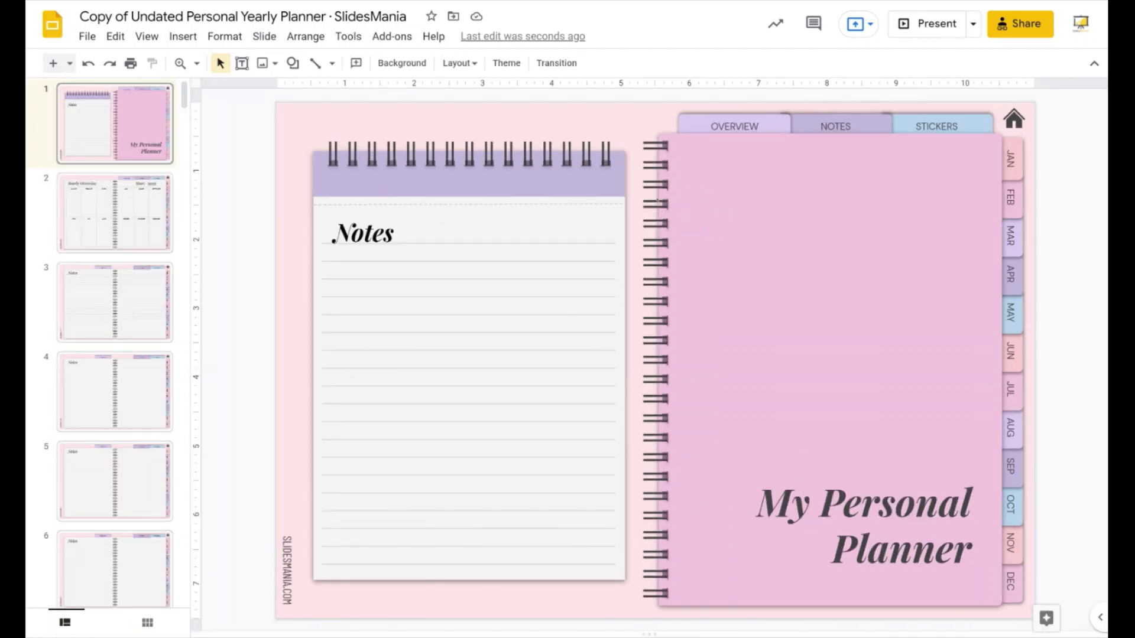
left_click(115, 204)
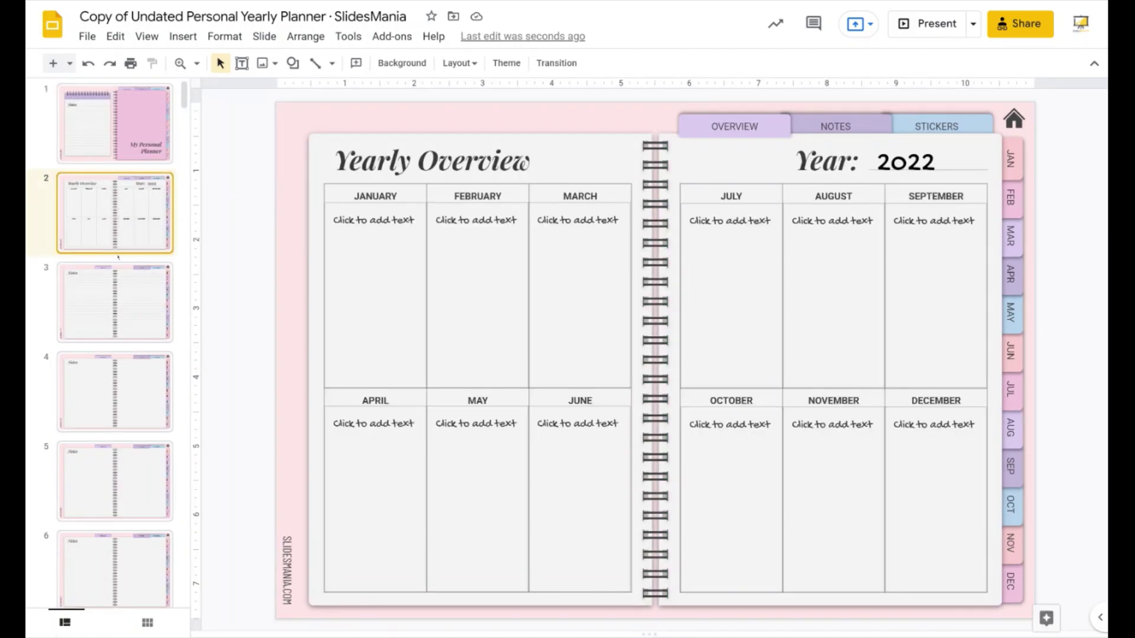
left_click(115, 303)
left_click(116, 423)
Go to the Stickers page (slide 8) through the STICKERS tab link
scroll(115, 423, "down", 3)
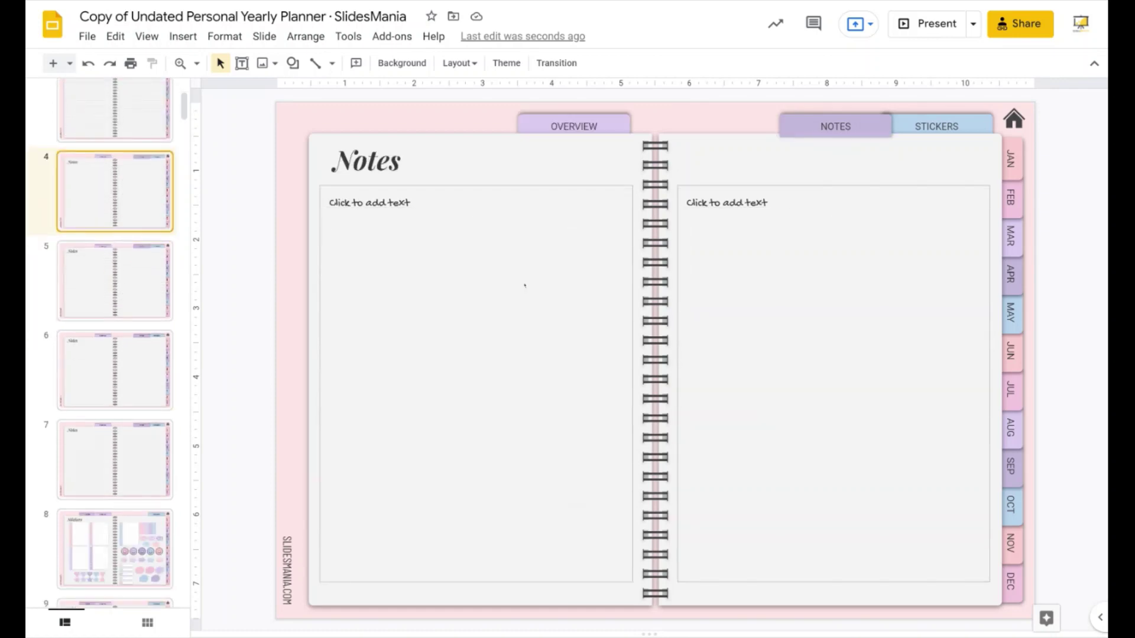
left_click(945, 134)
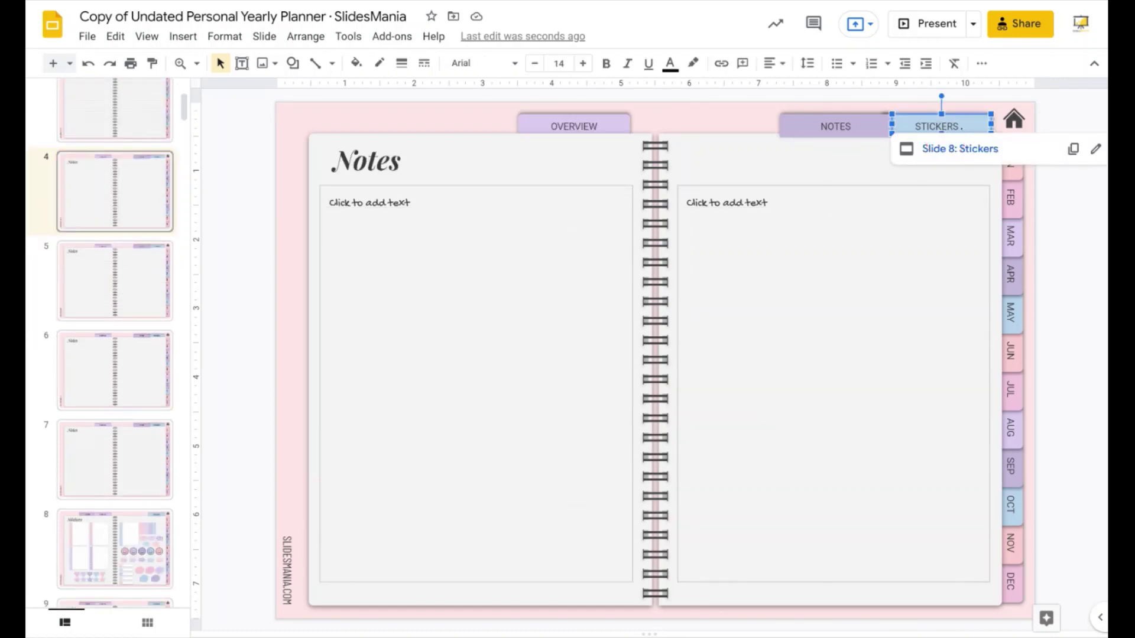
left_click(957, 149)
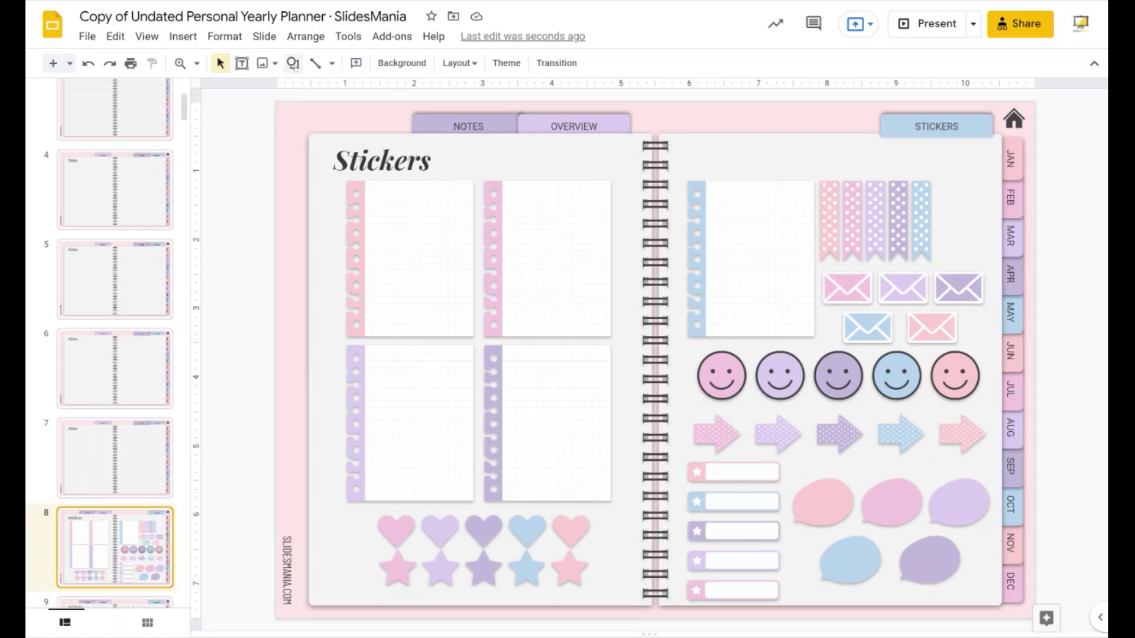
Add a text box reading 'important!' on the first label sticker
left_click(242, 64)
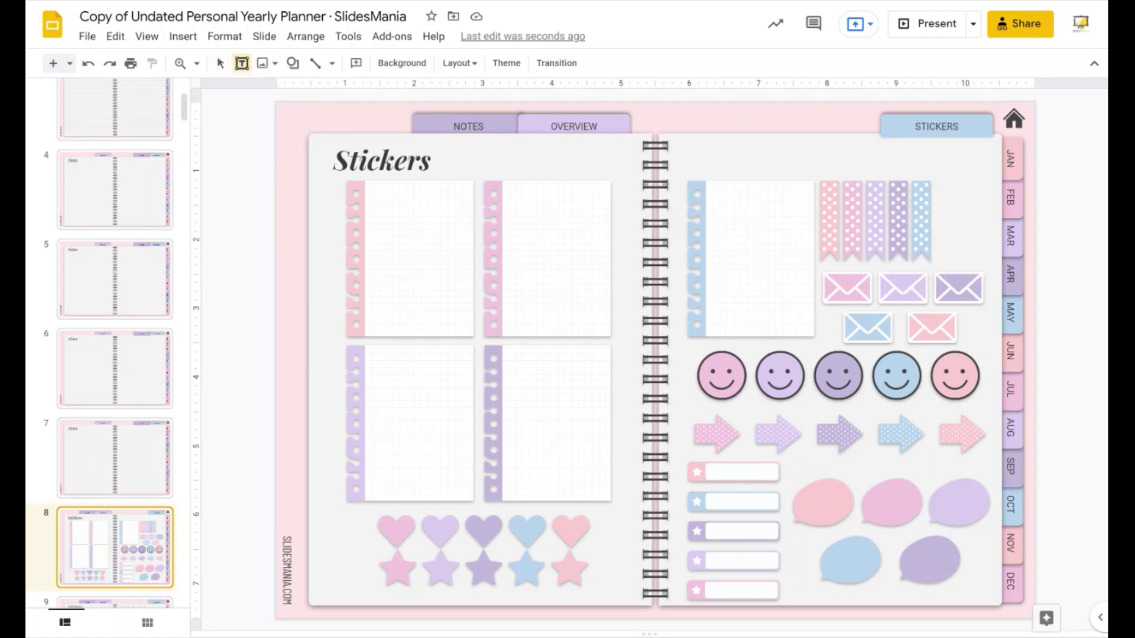
left_click_drag(709, 465, 776, 478)
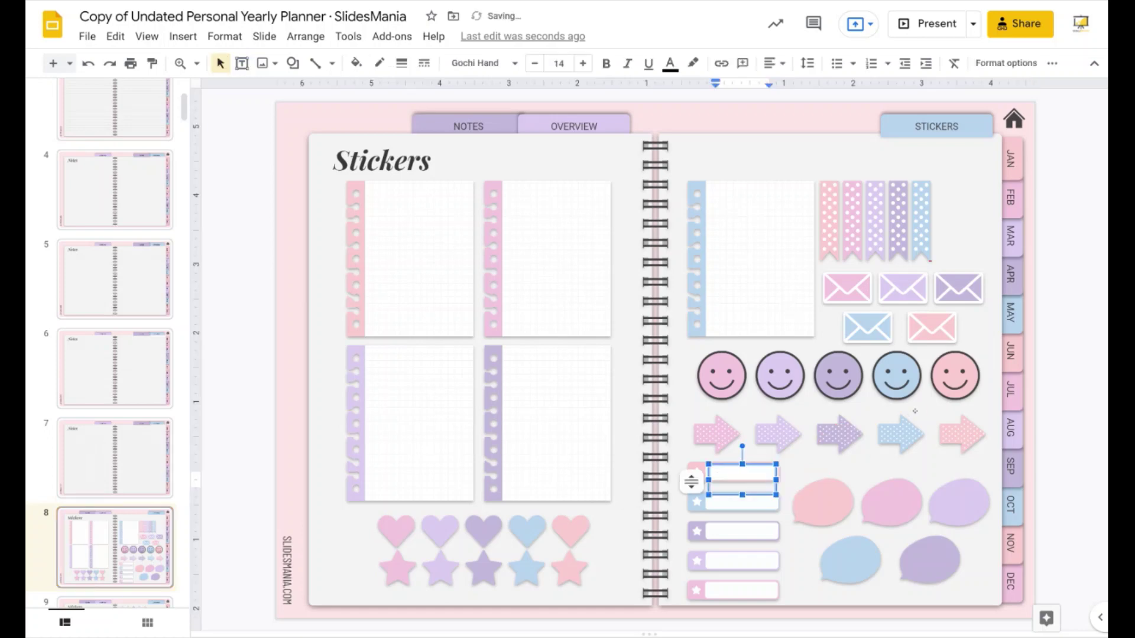
type("important!")
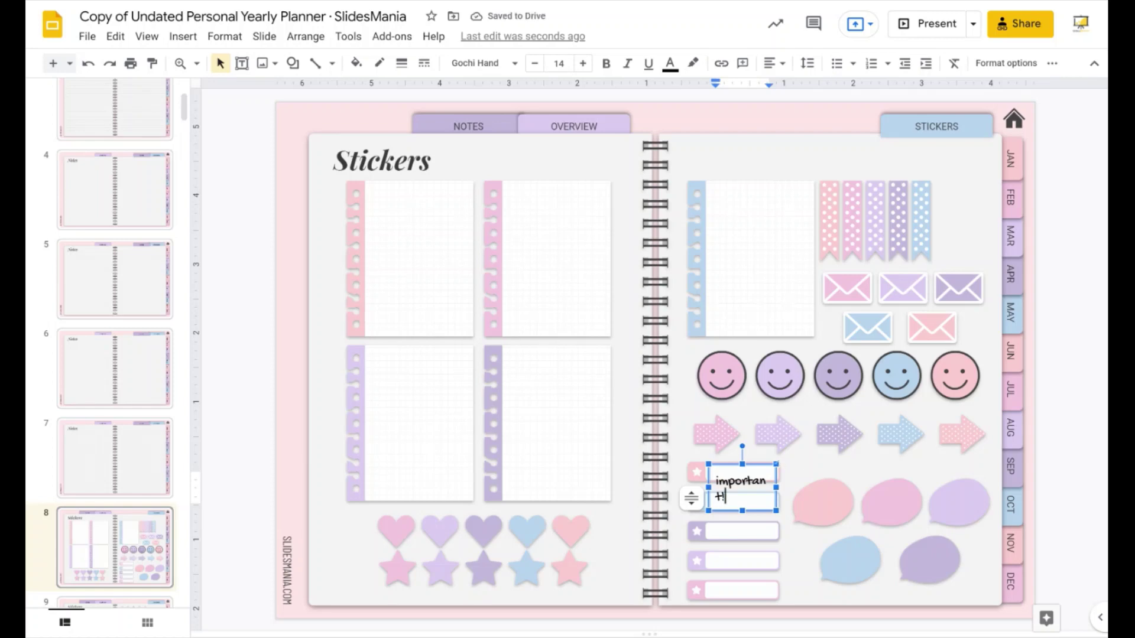
key("Escape")
Set the 'important!' label text to font size 12
left_click(534, 63)
left_click(534, 63)
left_click(535, 64)
left_click(535, 63)
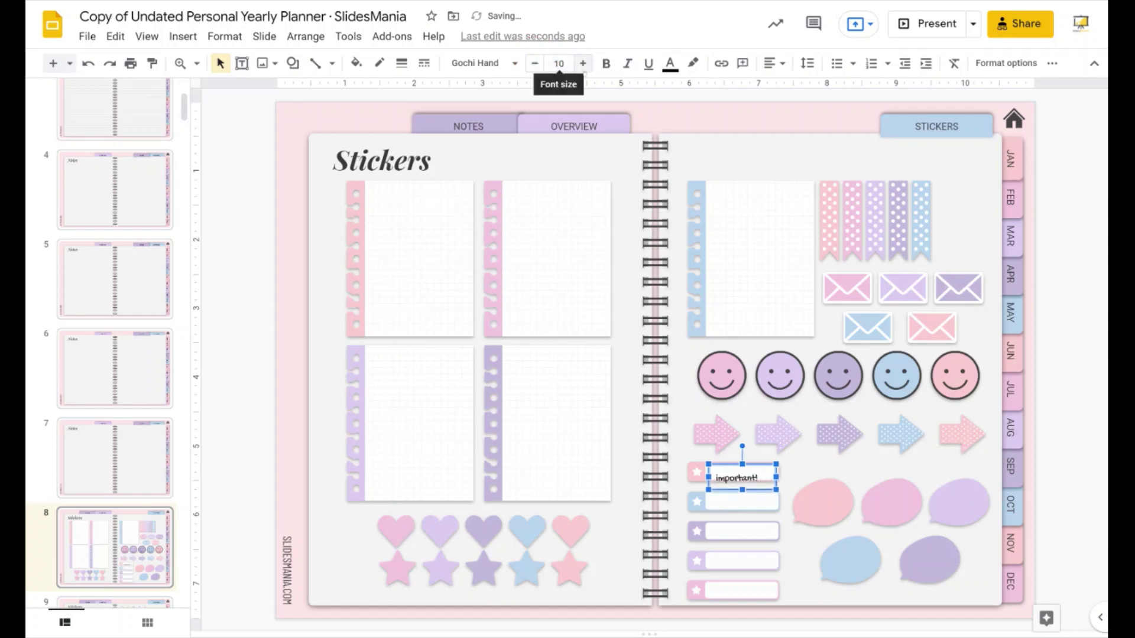
left_click(582, 63)
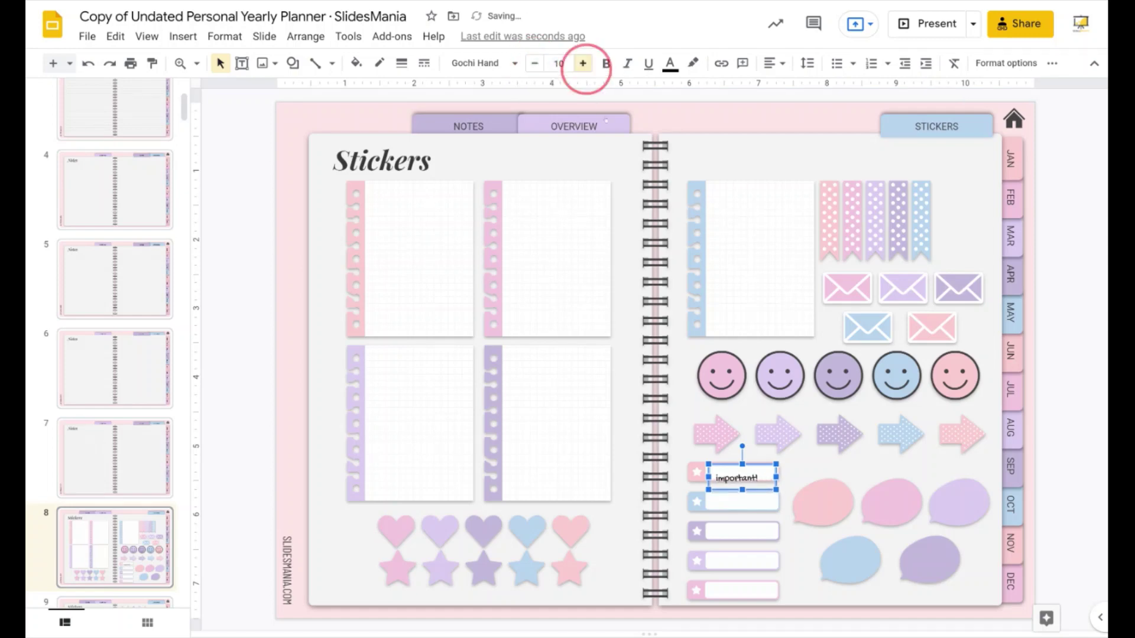
left_click(582, 63)
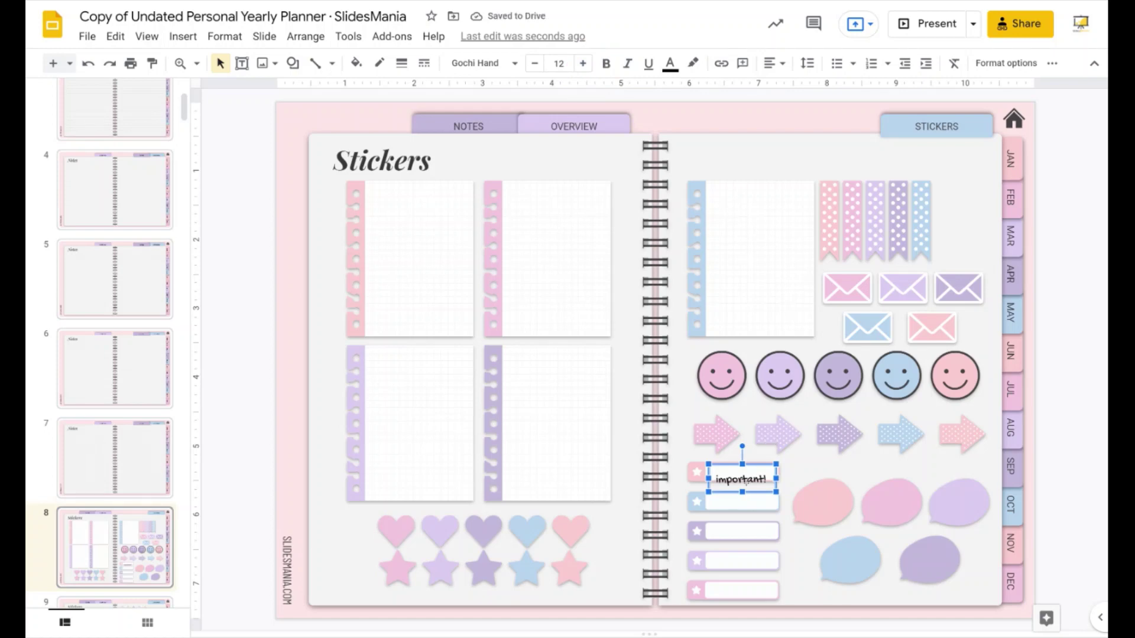
Nudge the 'important!' text up so it sits on the sticker
left_click_drag(746, 482, 745, 476)
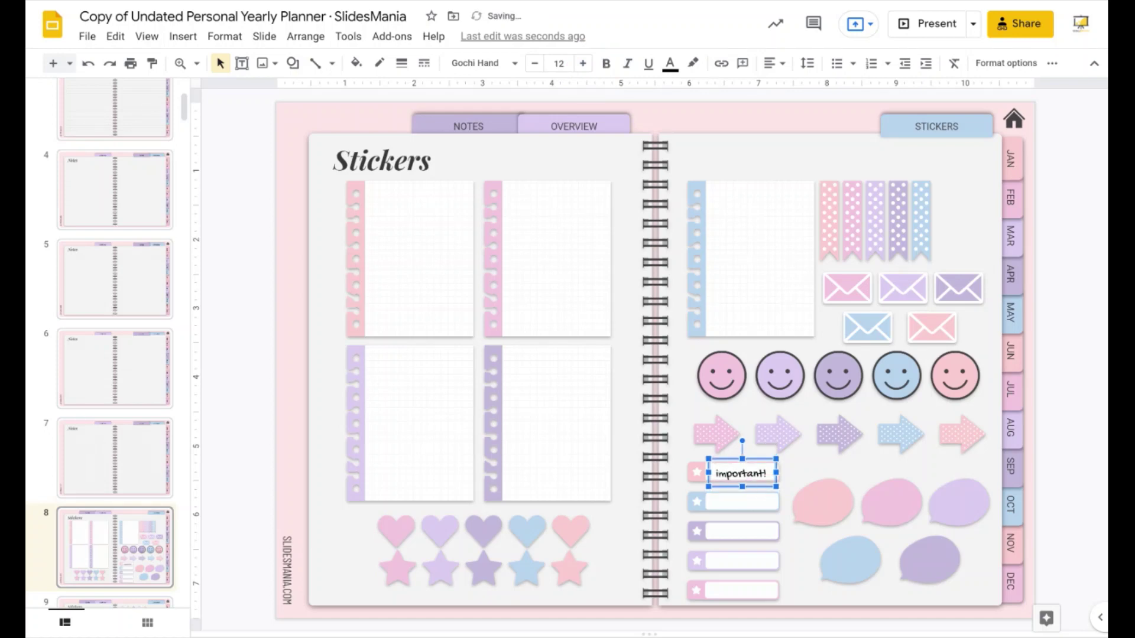
left_click(717, 473)
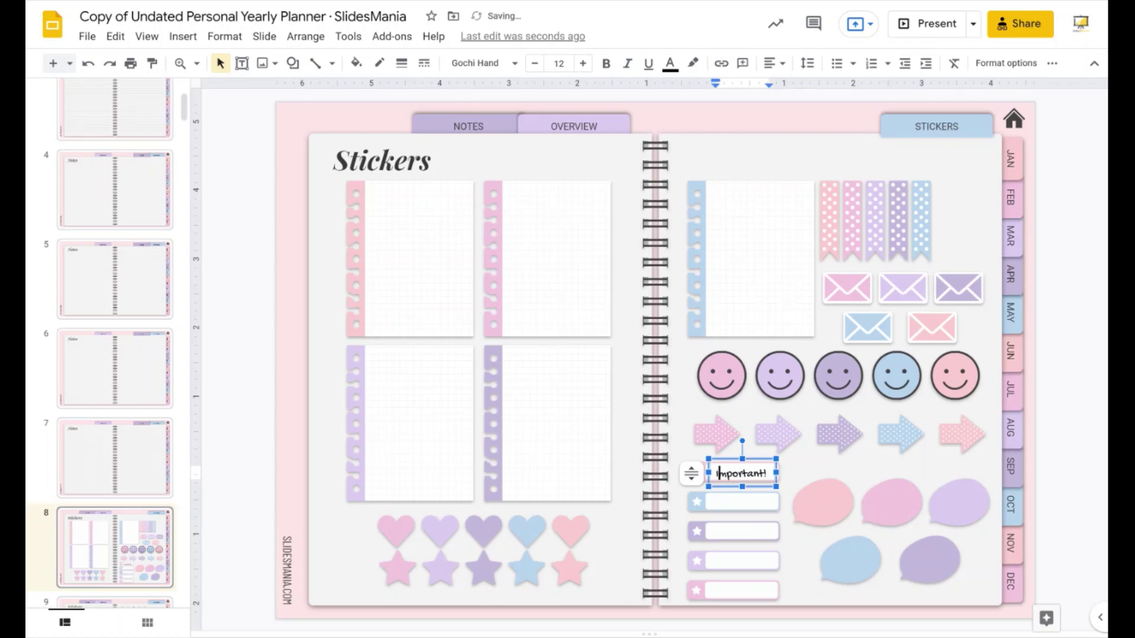
left_click(733, 460)
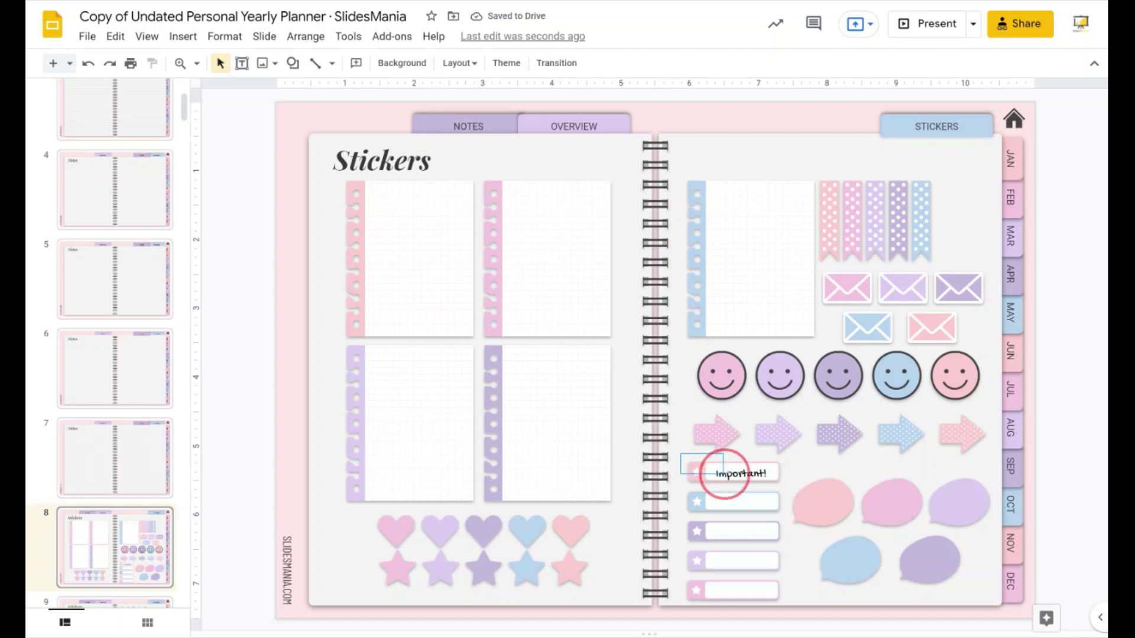
Select the Important! label sticker and go to the January calendar page
left_click(725, 474)
left_click(731, 464)
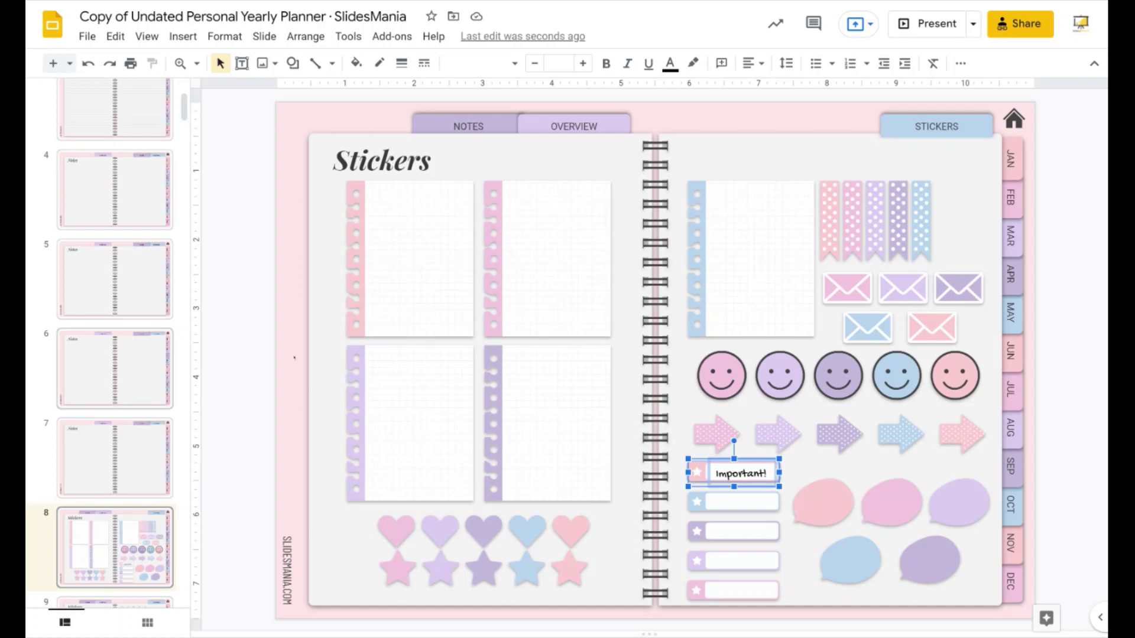
left_click(1013, 158)
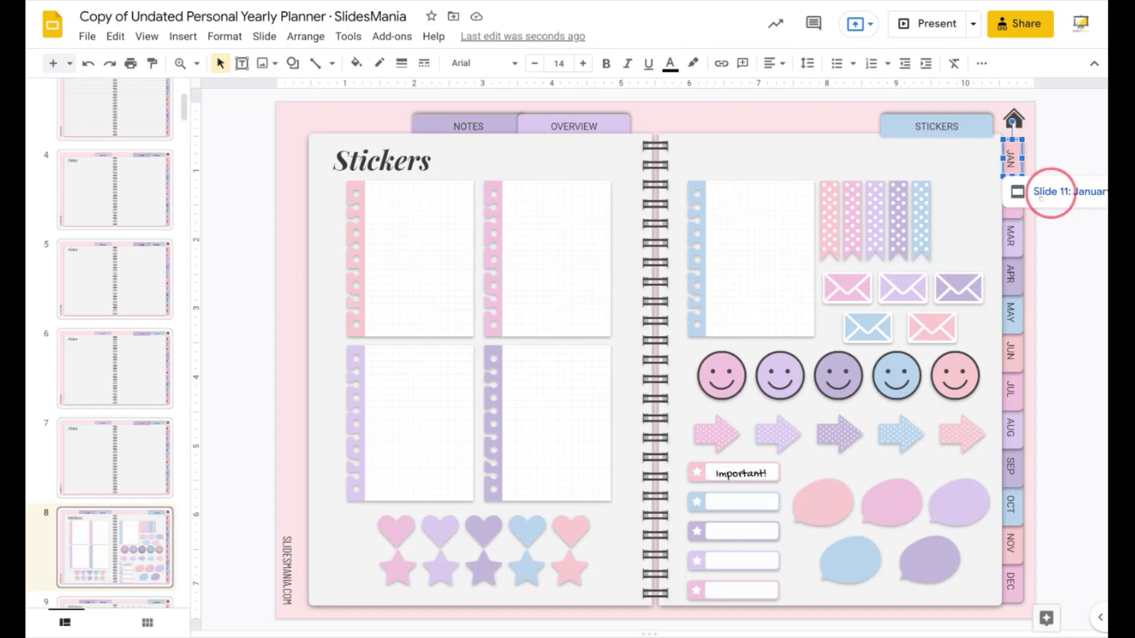
left_click(780, 259)
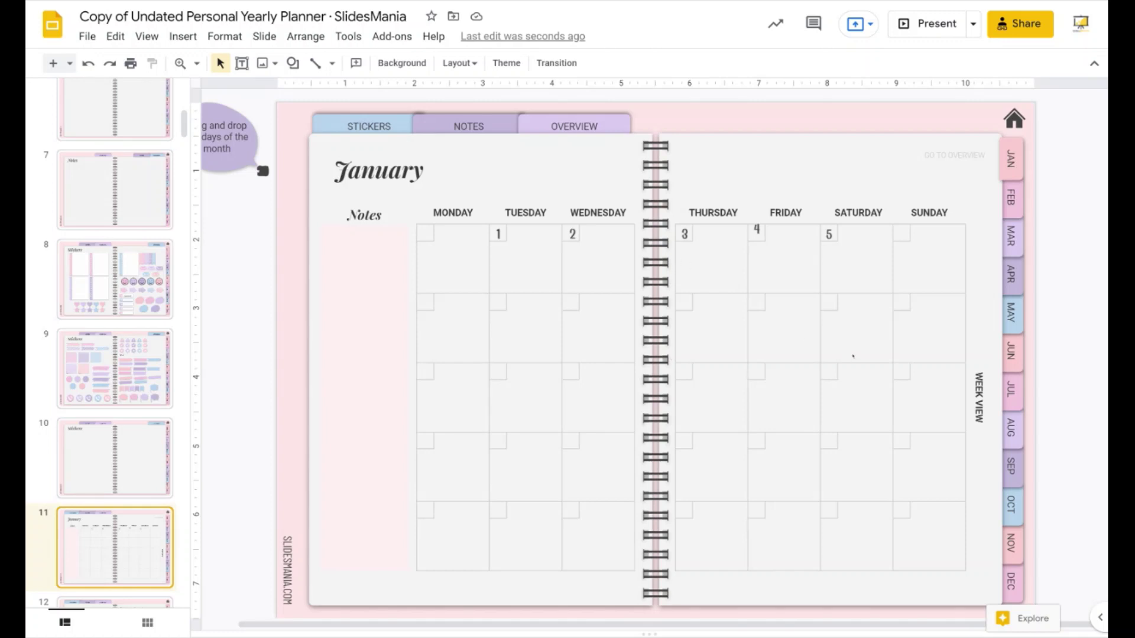
Paste the Important! sticker onto January's page and move it into the Notes column
left_click(720, 175)
key("ctrl+v")
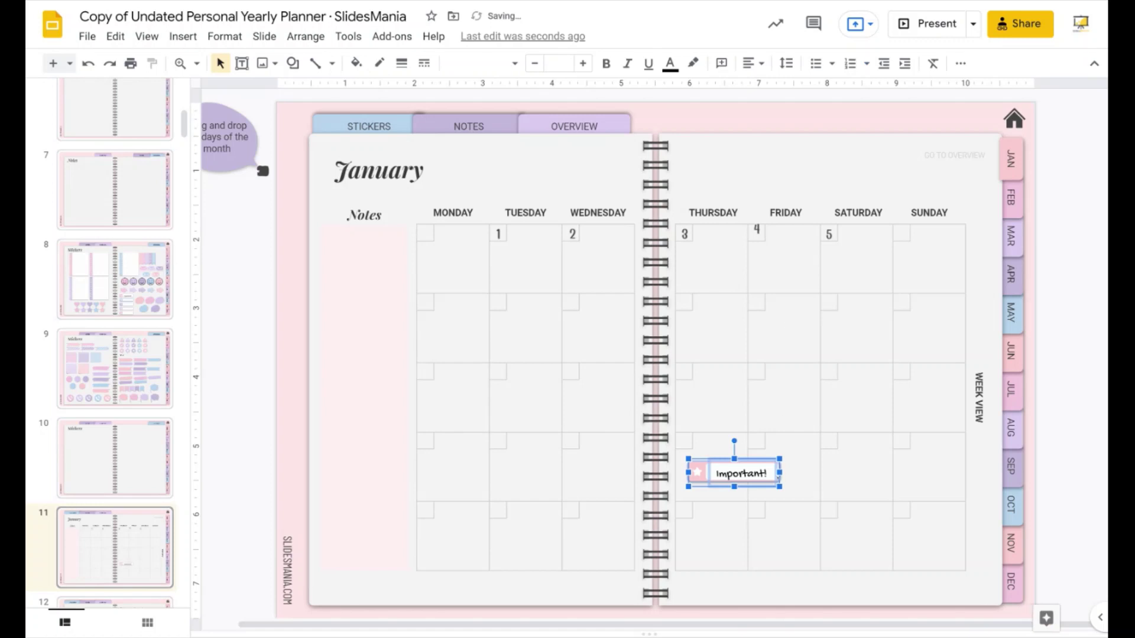
left_click_drag(769, 471, 406, 251)
left_click(278, 309)
Add the note 'Don't forget to do this!' below the sticker, fixing the spelling of 'Don't'
left_click(242, 62)
left_click_drag(326, 276, 404, 370)
type("Dont")
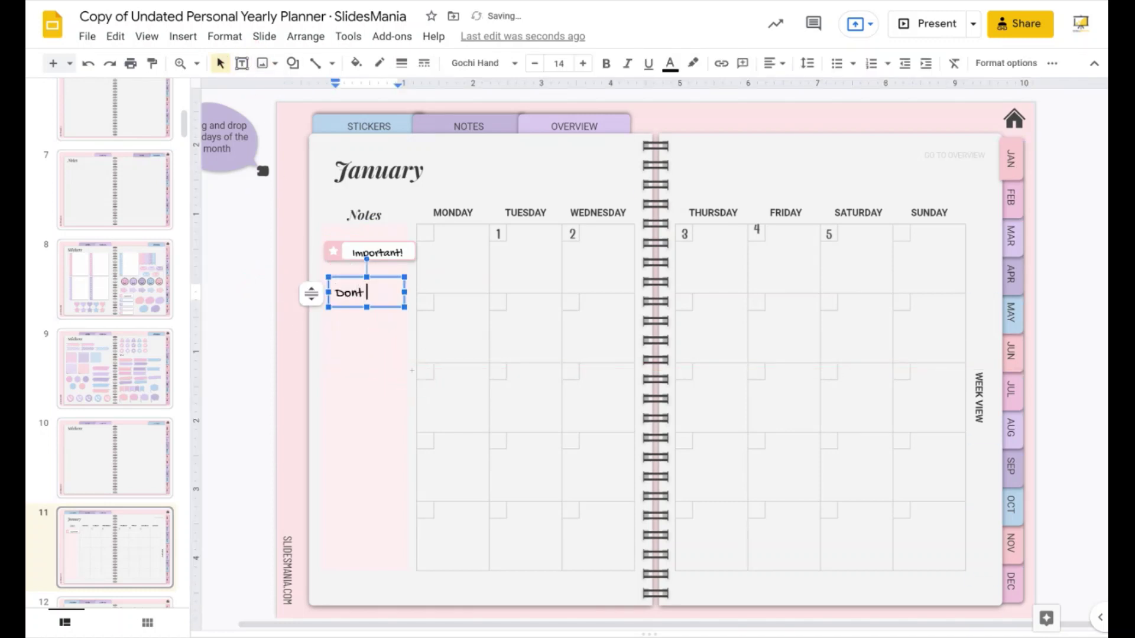
type(" forget to ")
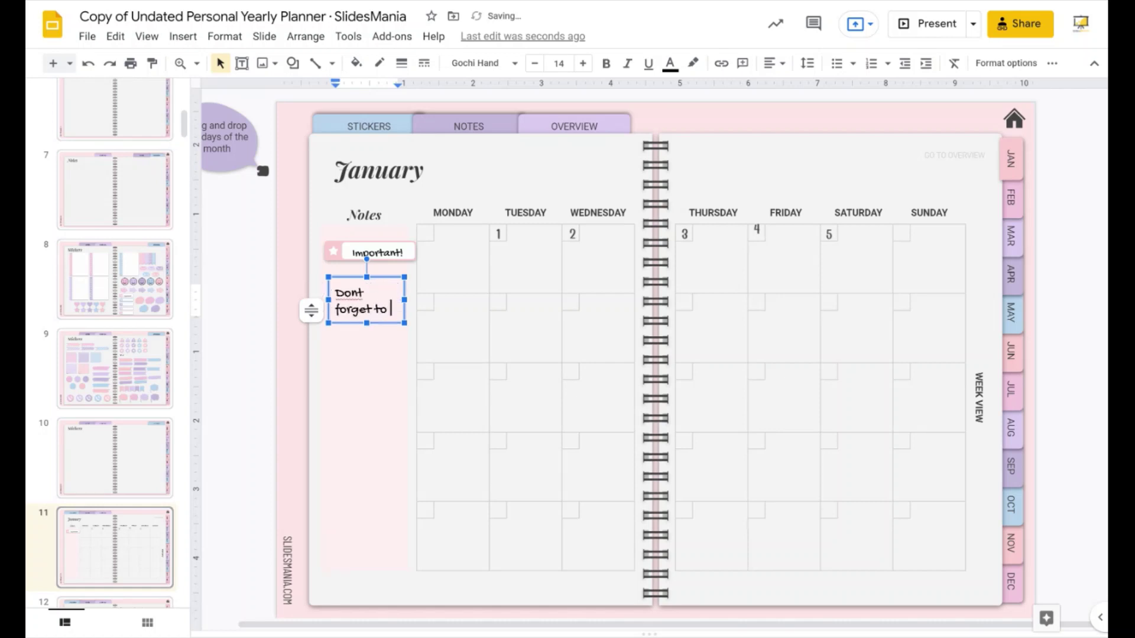
type("do this!")
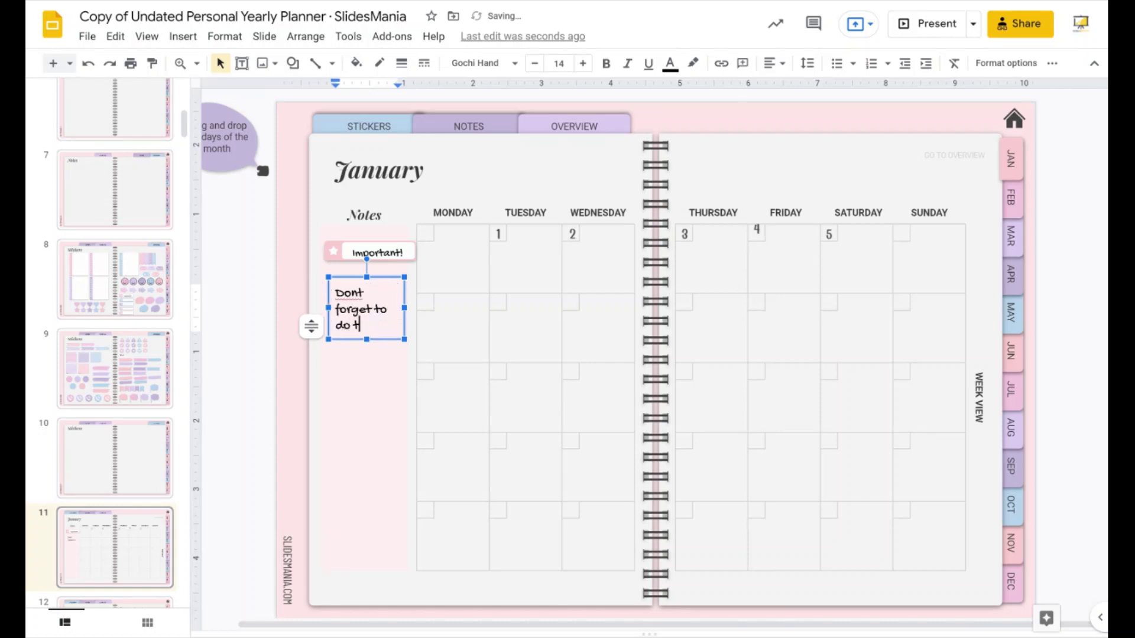
right_click(354, 291)
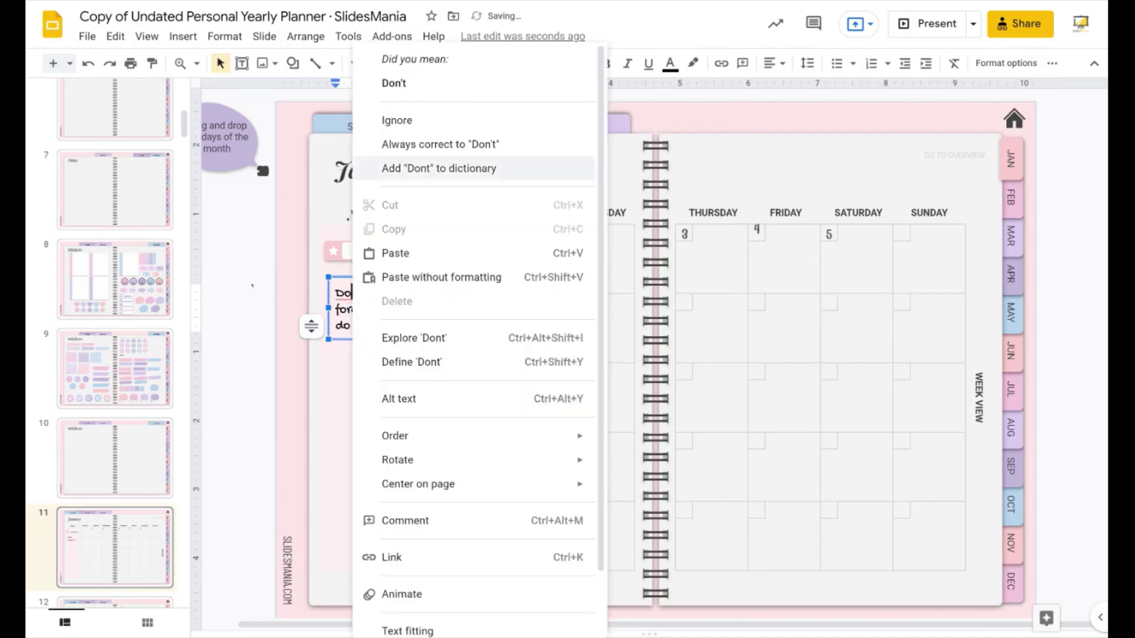
left_click(393, 83)
left_click(261, 284)
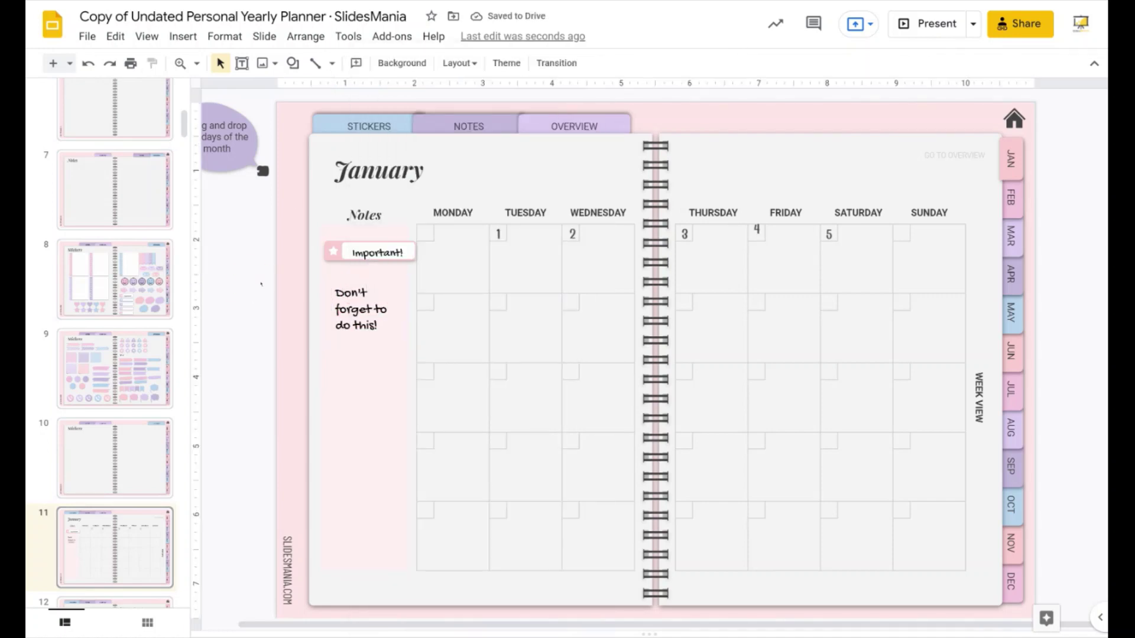
scroll(94, 273, "up", 9)
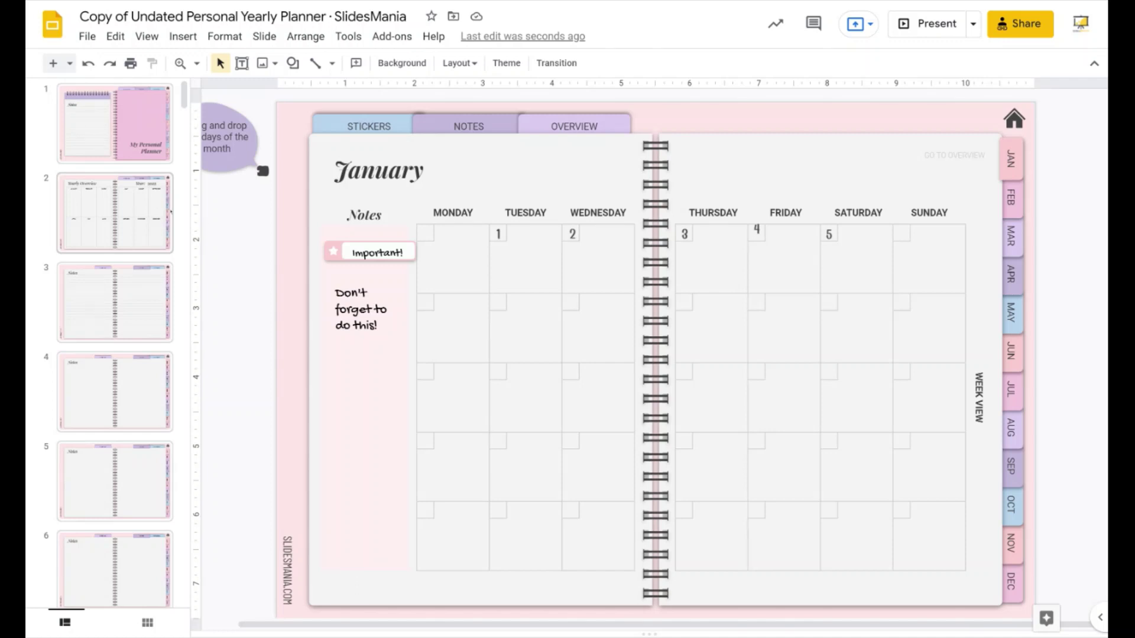
left_click(922, 160)
left_click(976, 185)
left_click(839, 198)
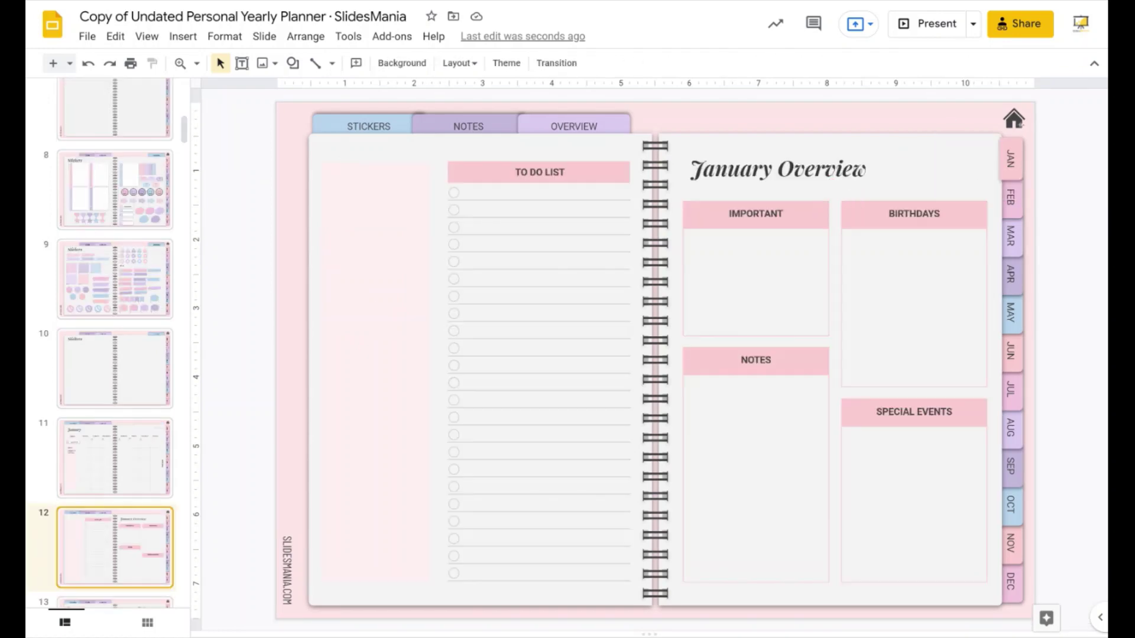
left_click(1028, 129)
left_click(1051, 152)
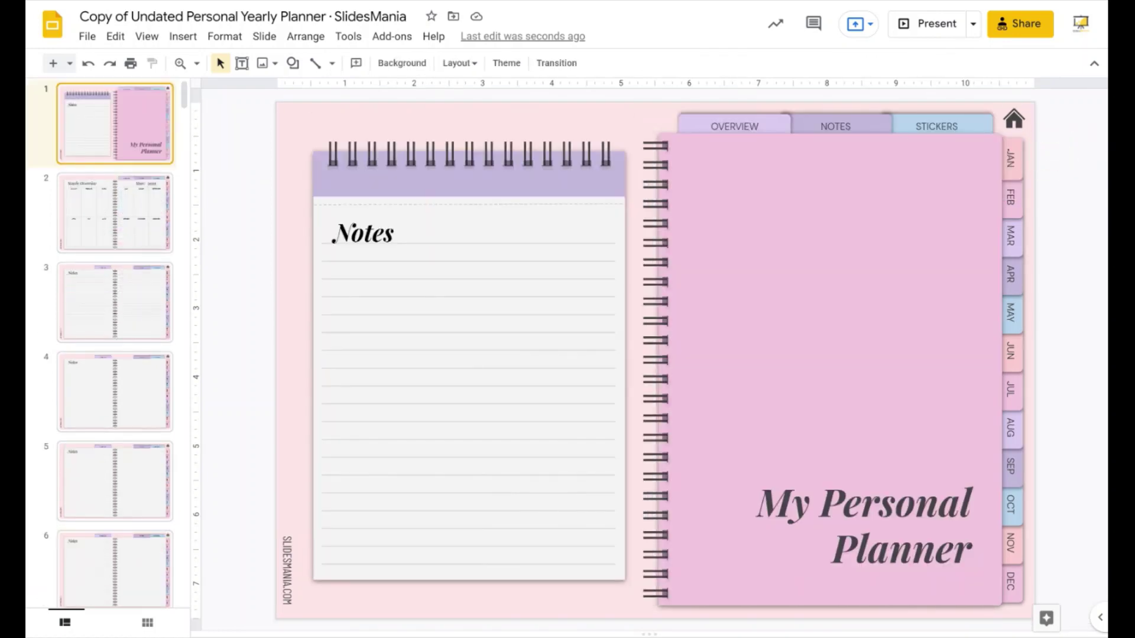
left_click(784, 131)
left_click(783, 152)
left_click(849, 123)
left_click(869, 149)
left_click(931, 121)
left_click(940, 148)
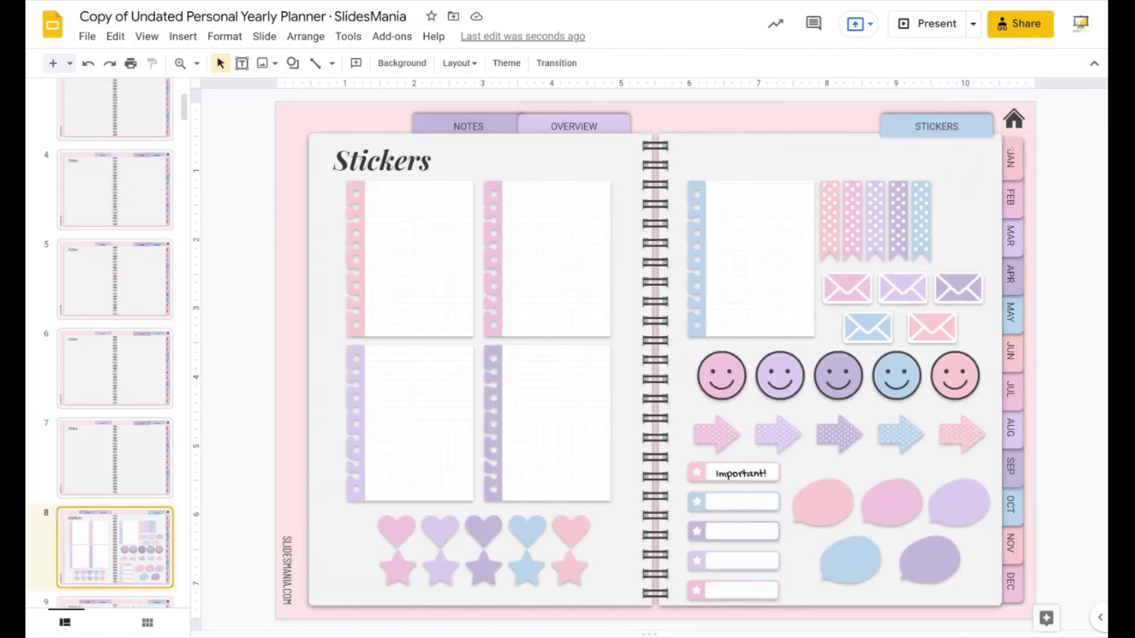
left_click(1014, 142)
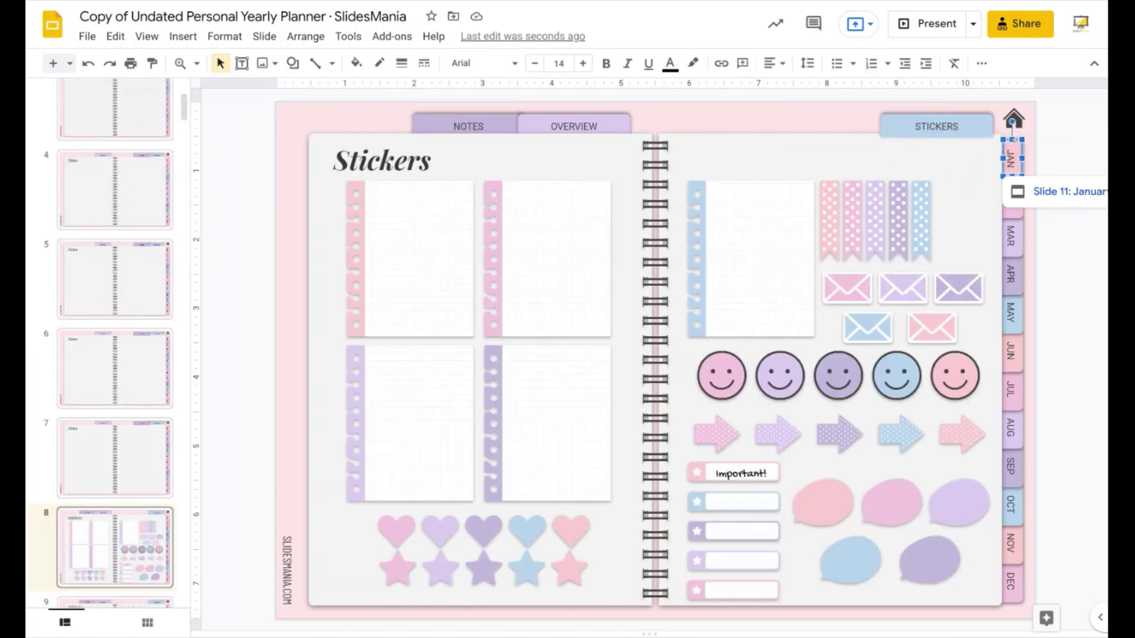
left_click(1046, 192)
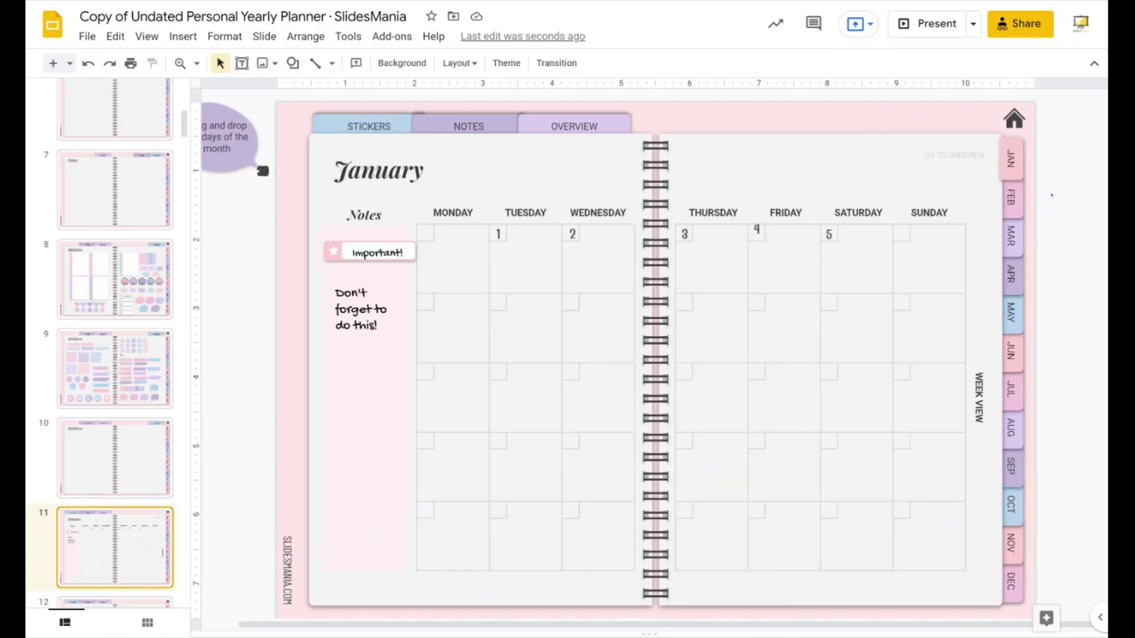
left_click(1020, 204)
left_click(1051, 233)
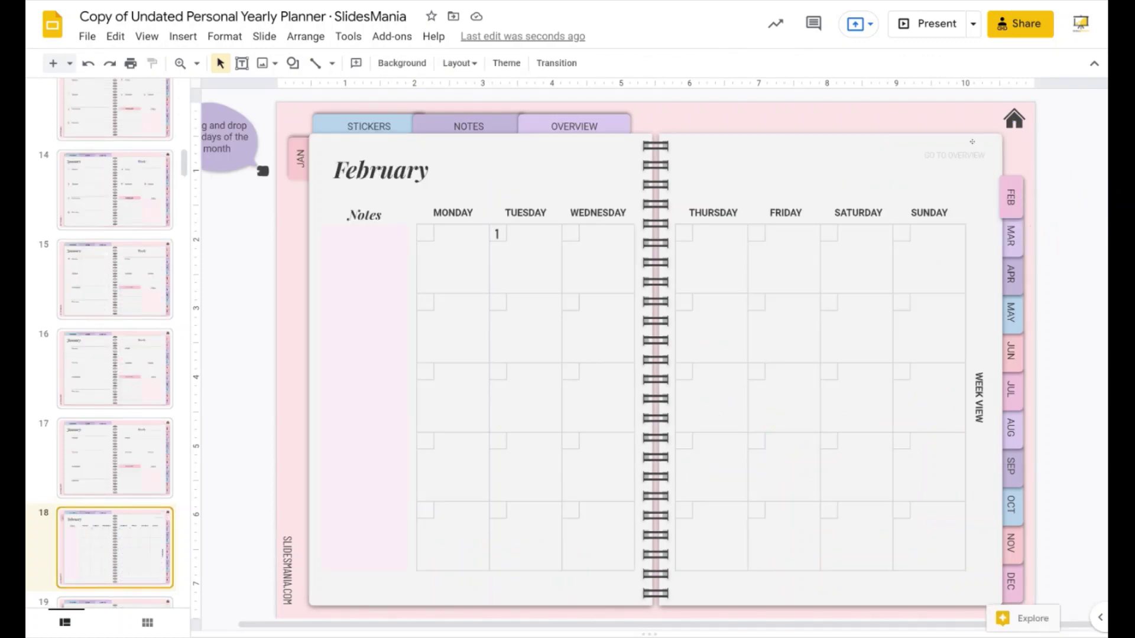
left_click(975, 152)
left_click(986, 185)
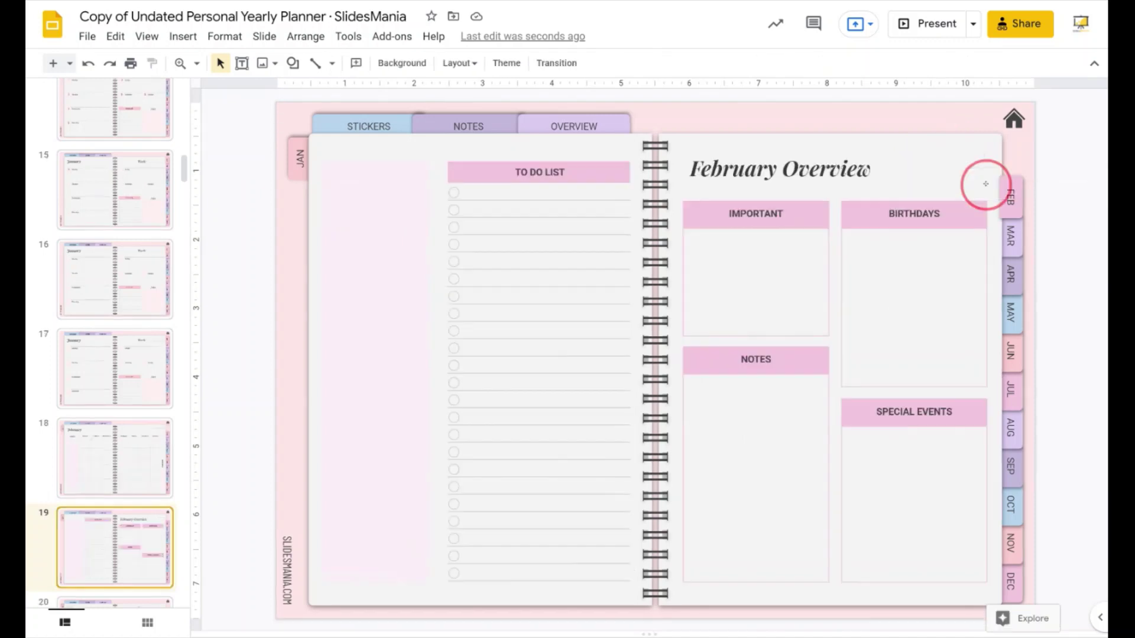
left_click(1012, 201)
left_click(1038, 234)
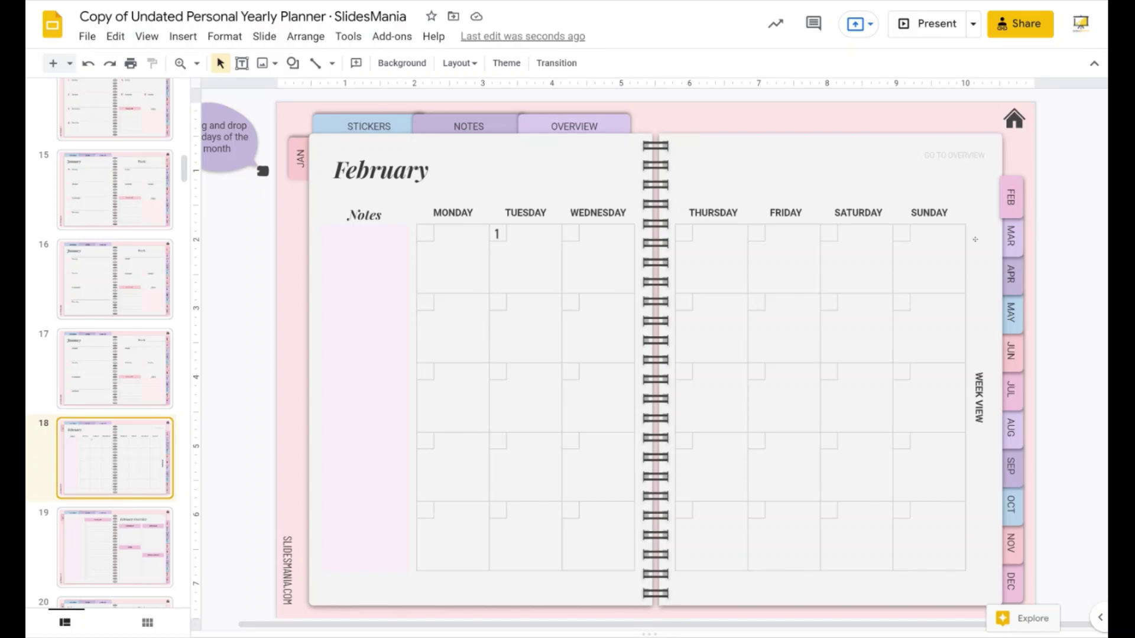
Test the Sunday link to February's week page and the link back to the calendar
left_click(976, 239)
left_click(1046, 309)
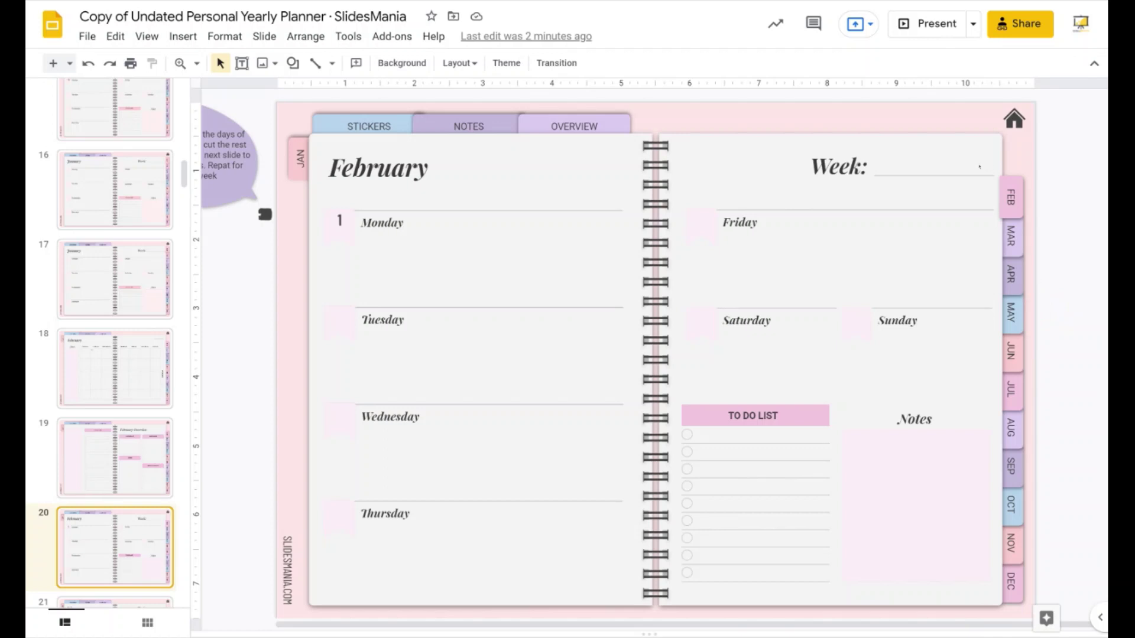
left_click(1009, 174)
left_click(1012, 190)
left_click(1041, 232)
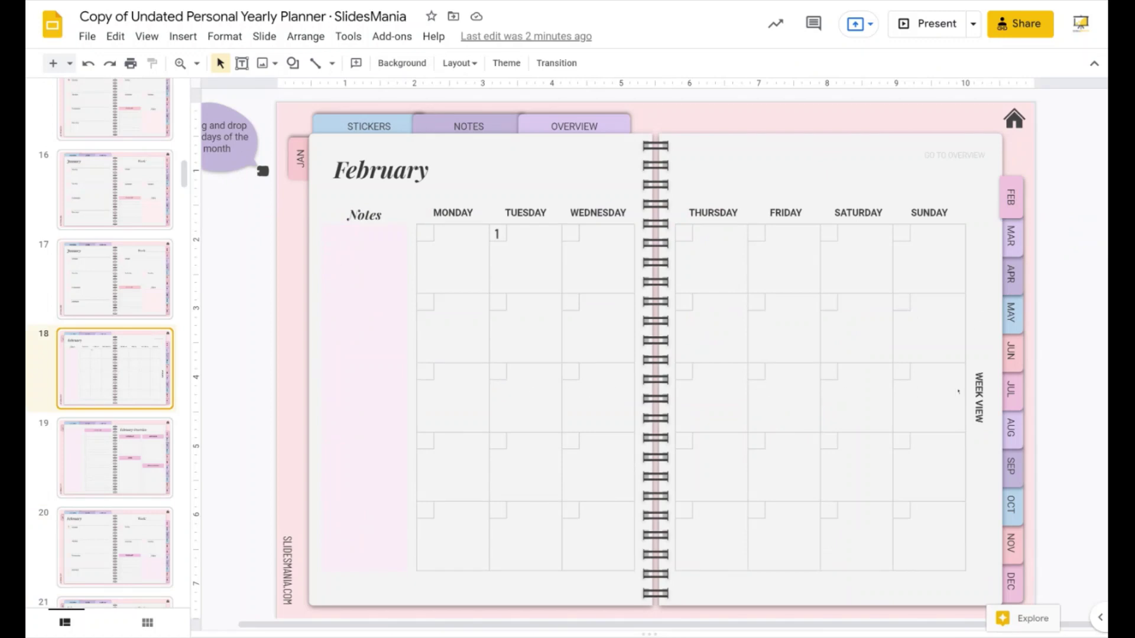
Follow the WEEK VIEW link to February's weekly spread on slide 22
left_click(979, 383)
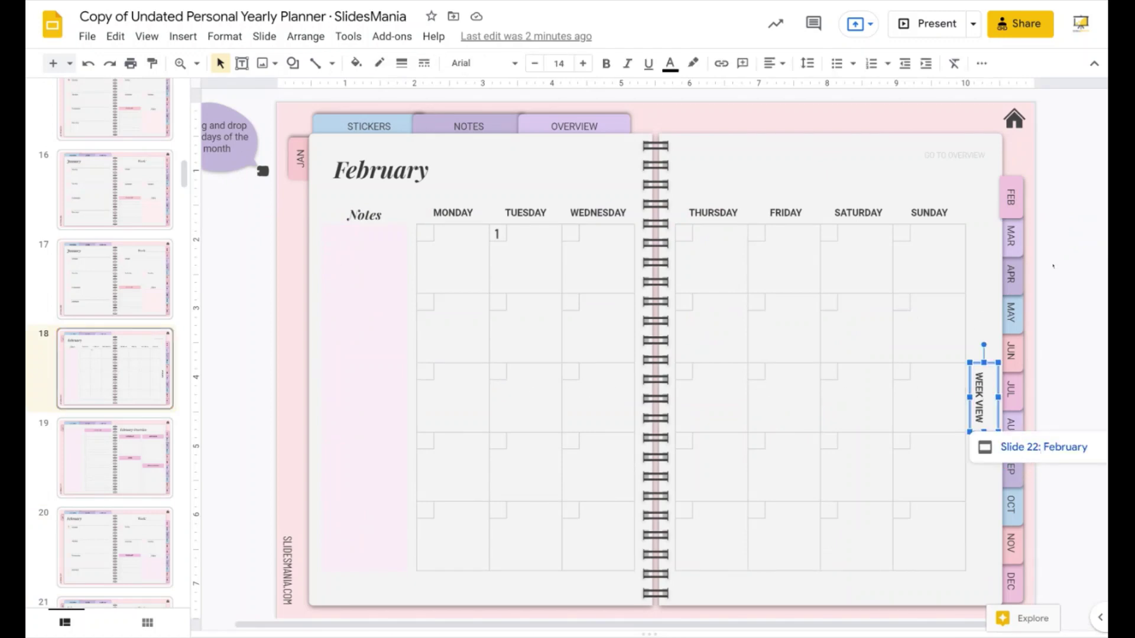
left_click(1058, 447)
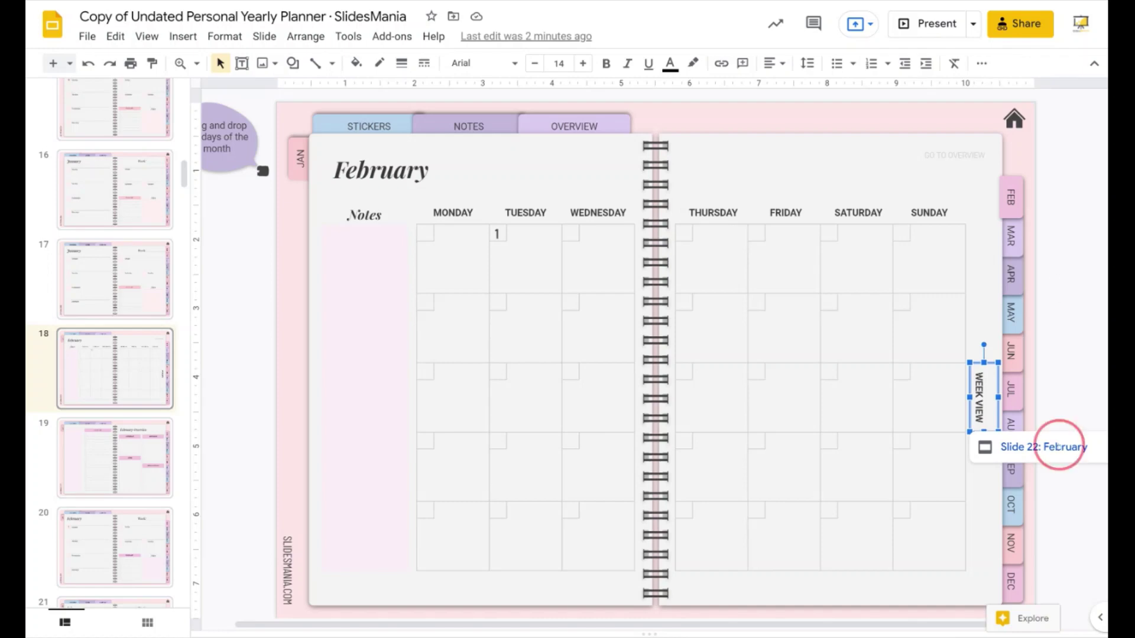
left_click(1080, 340)
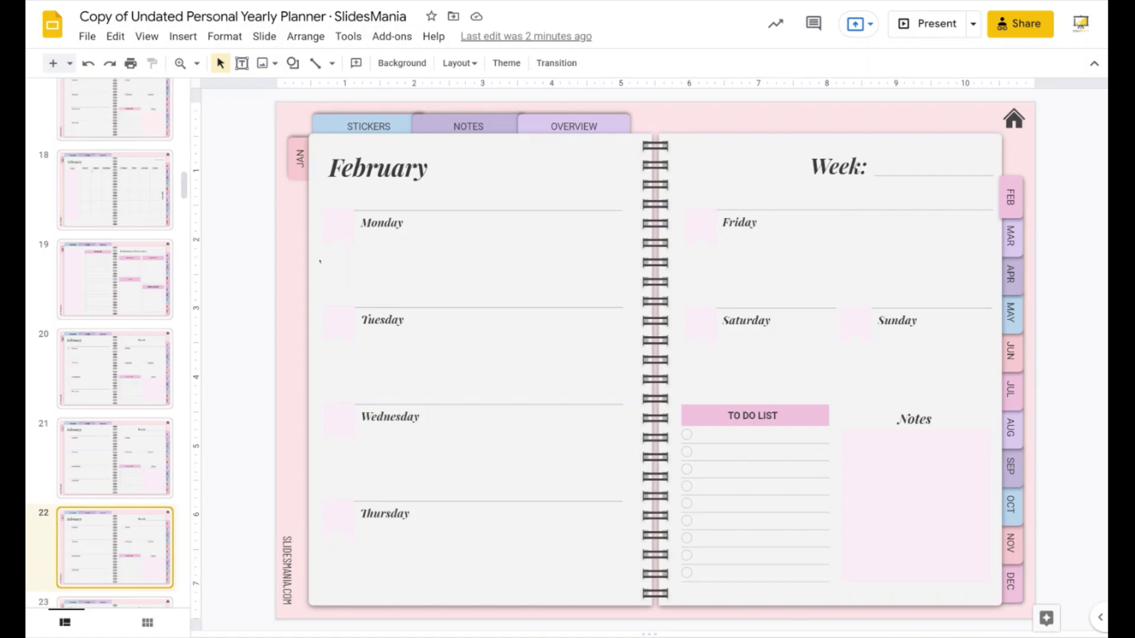
scroll(146, 299, "up", 20)
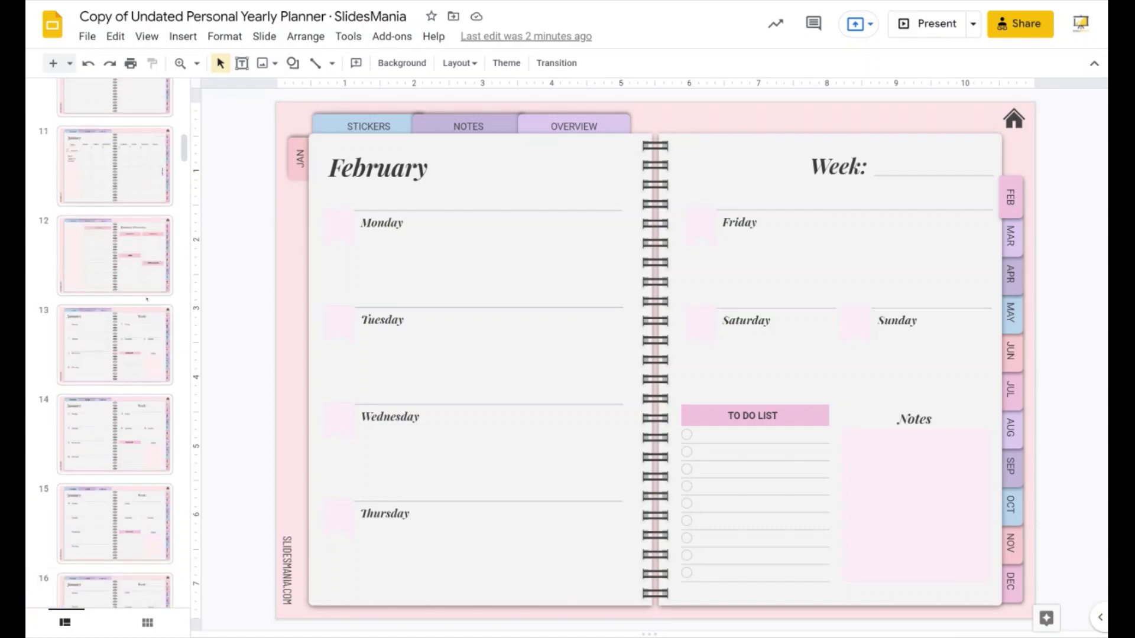